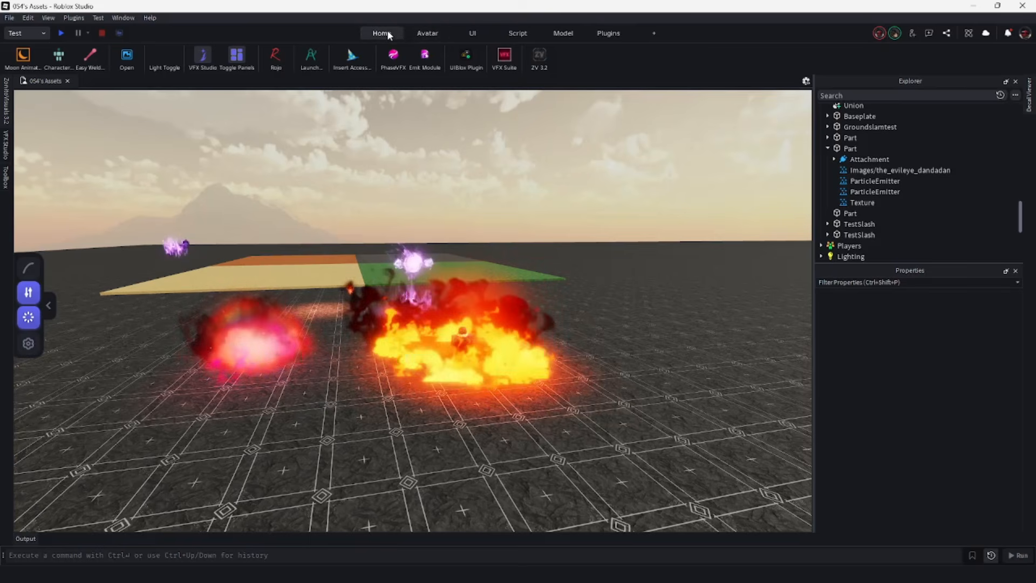
Dock the Toolbox beside the viewport and return to the Creator Store home page.
click(382, 32)
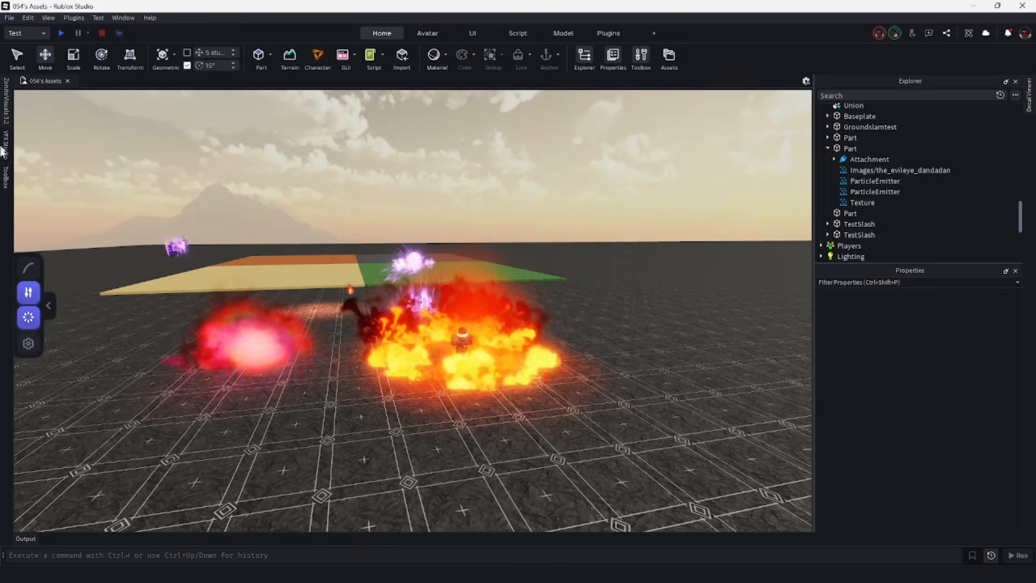
click(6, 177)
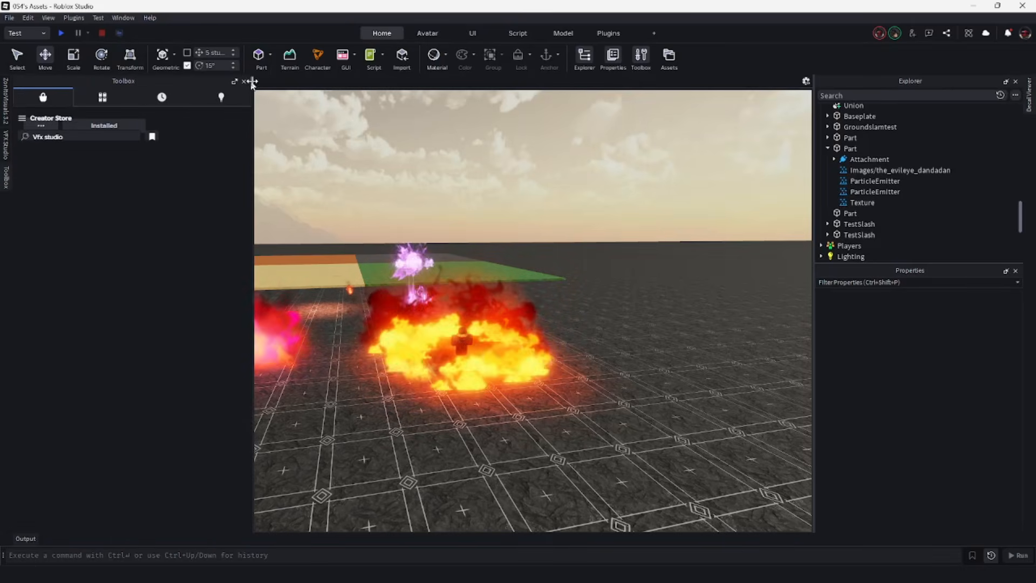
click(235, 82)
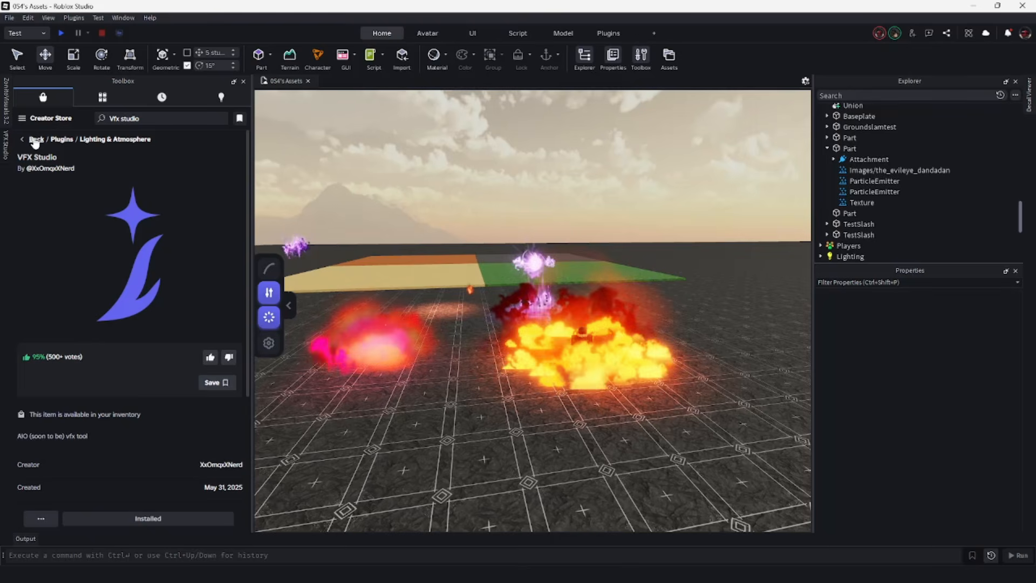
click(36, 140)
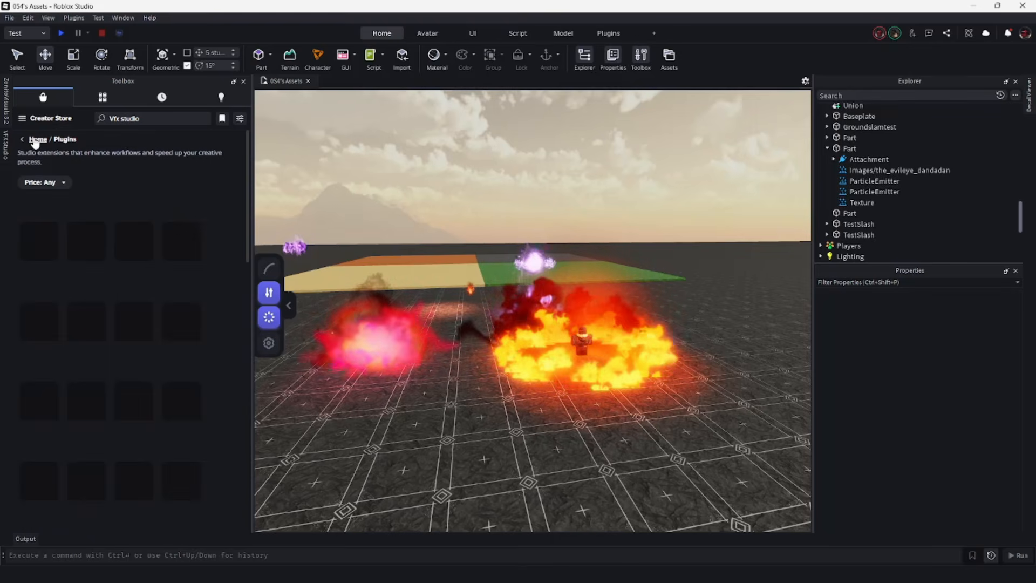
click(35, 140)
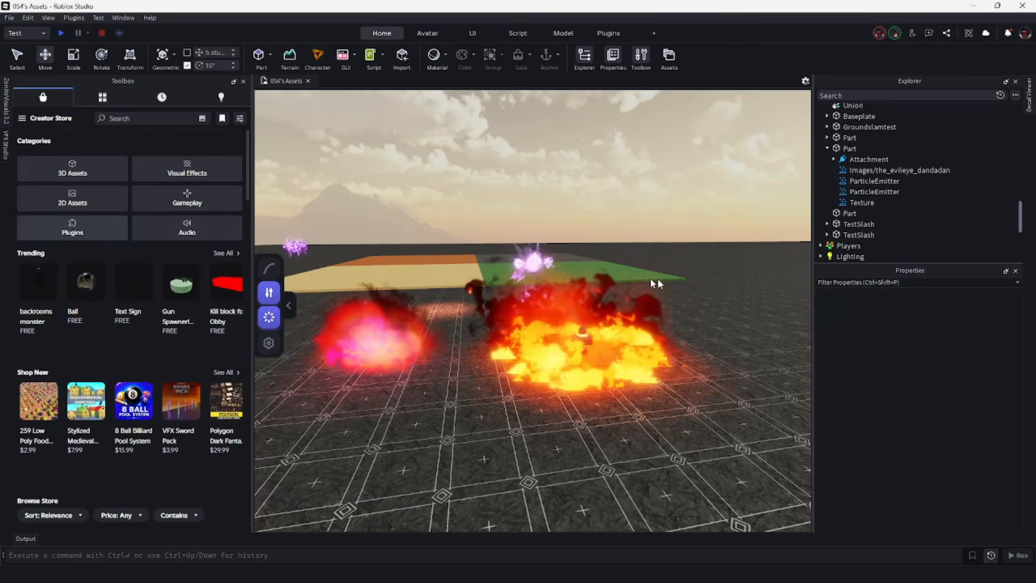
Search the Creator Store's plugins for "vfx studio".
click(100, 235)
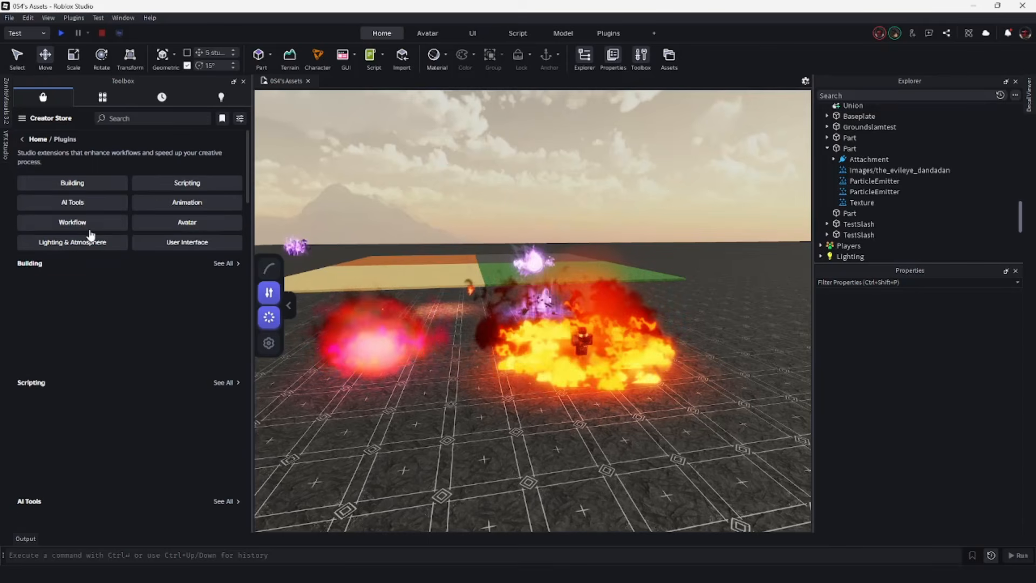
click(142, 118)
text(vfx studio)
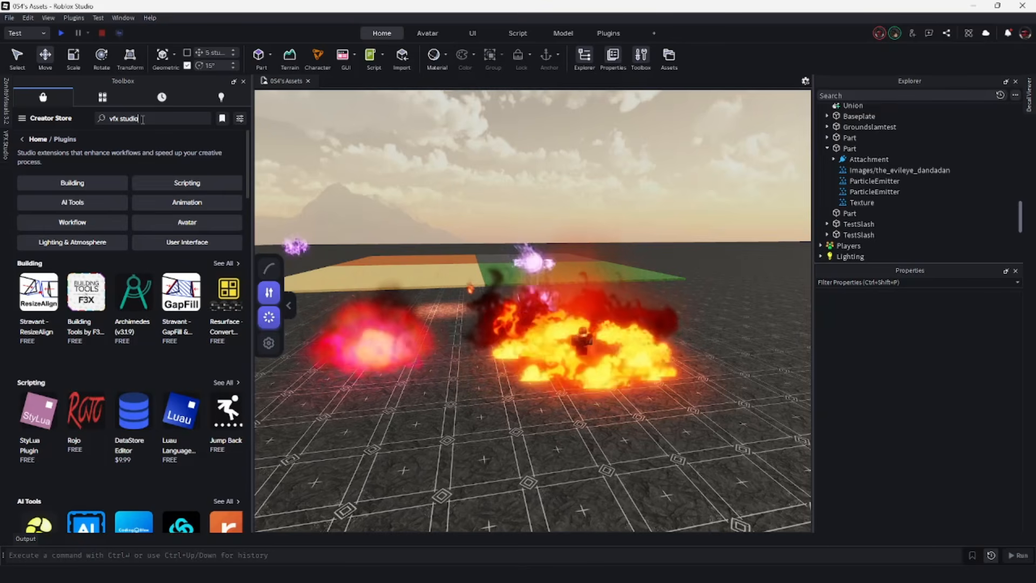
key(Return)
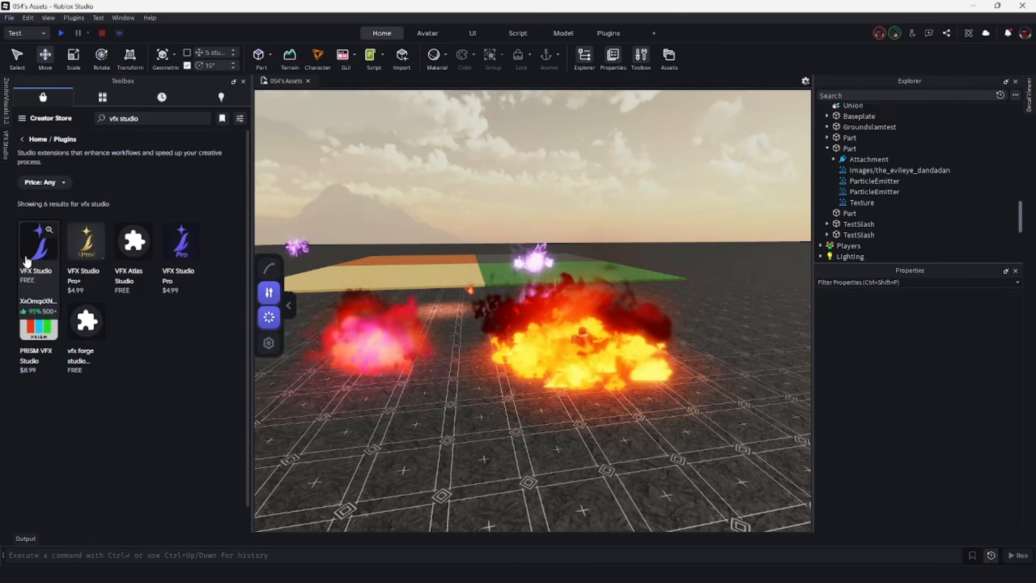
Review the free VFX Studio plugin's details page, then collapse the Toolbox and show the installed plugins' tools.
click(27, 254)
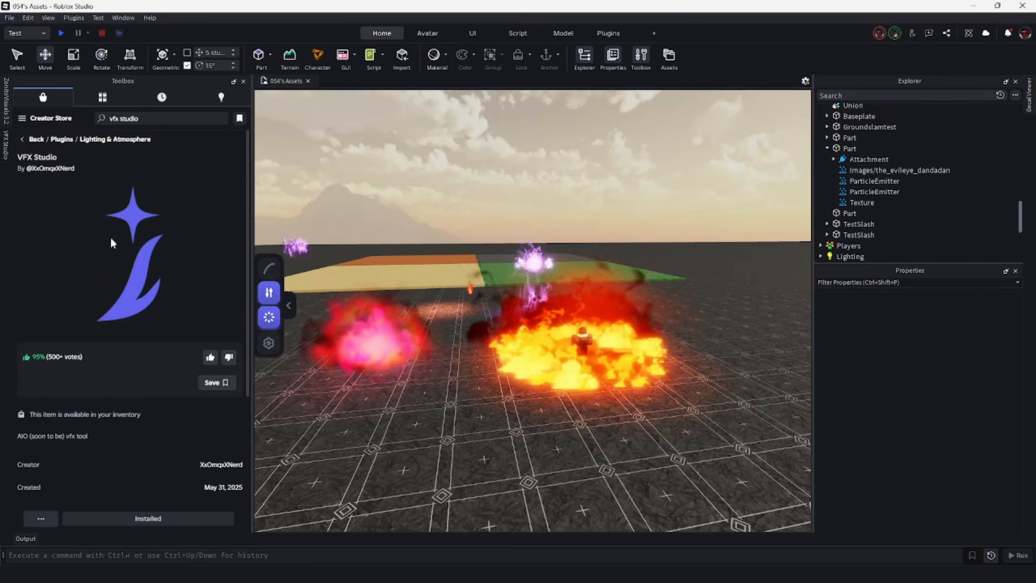
scroll(111, 239, down, 5)
scroll(132, 410, up, 5)
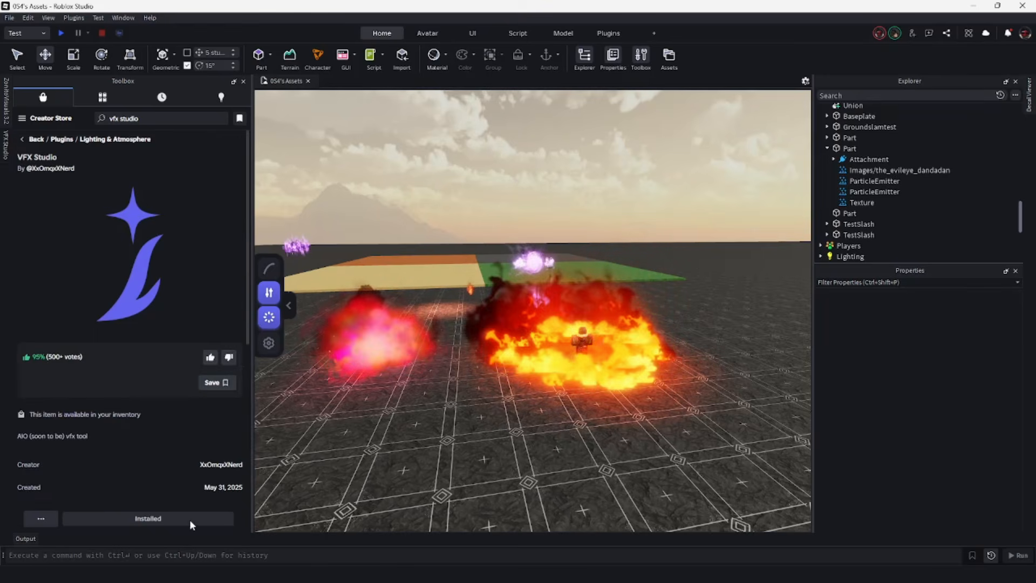
click(236, 82)
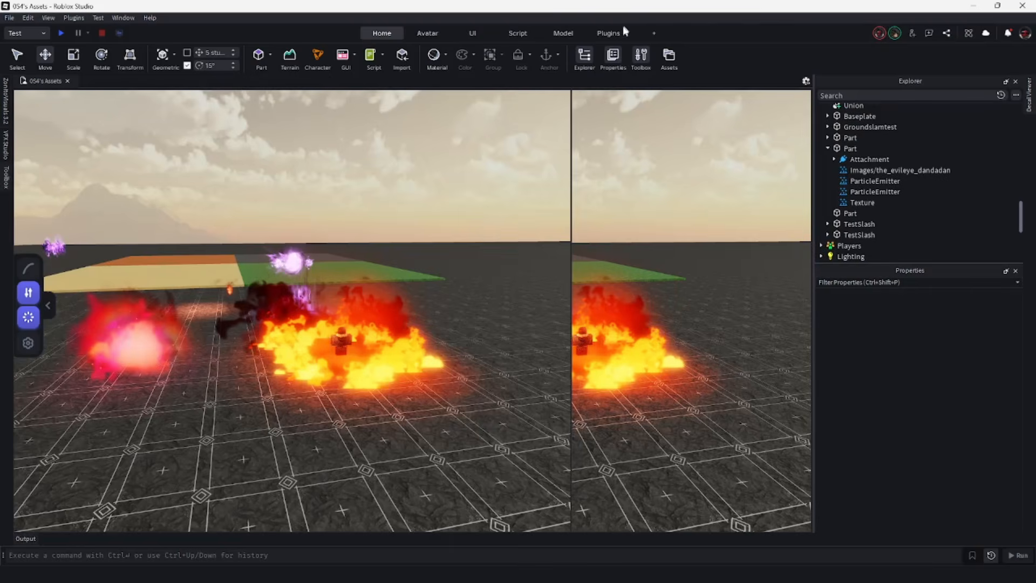
click(609, 33)
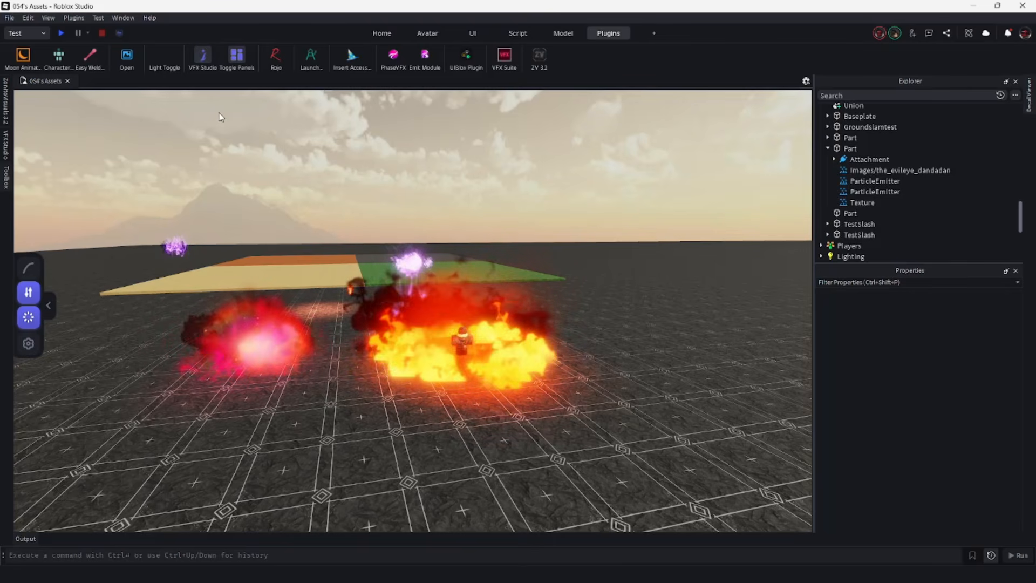
right_drag(213, 138, 221, 131)
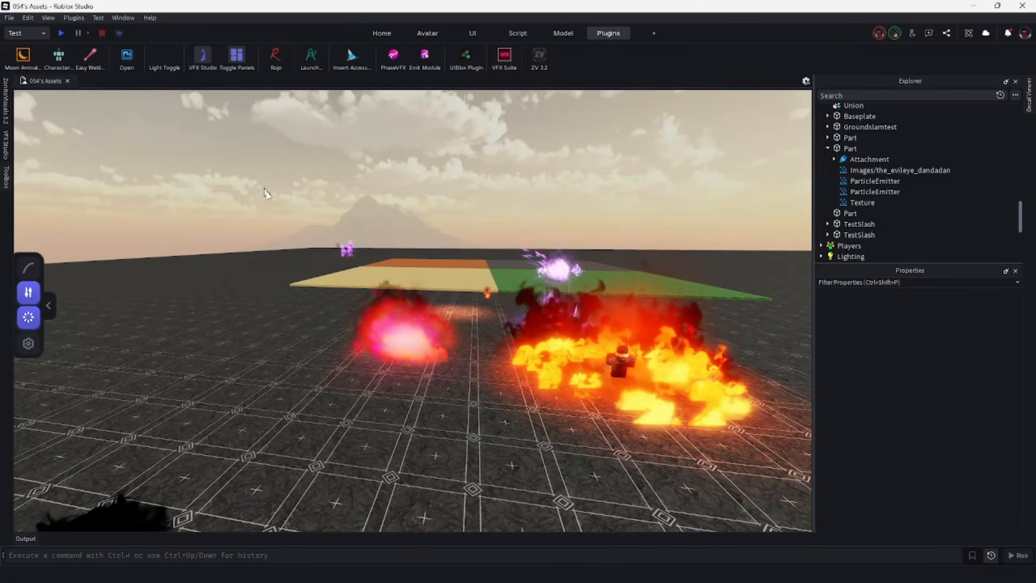
scroll(326, 236, up, 5)
scroll(368, 262, up, 8)
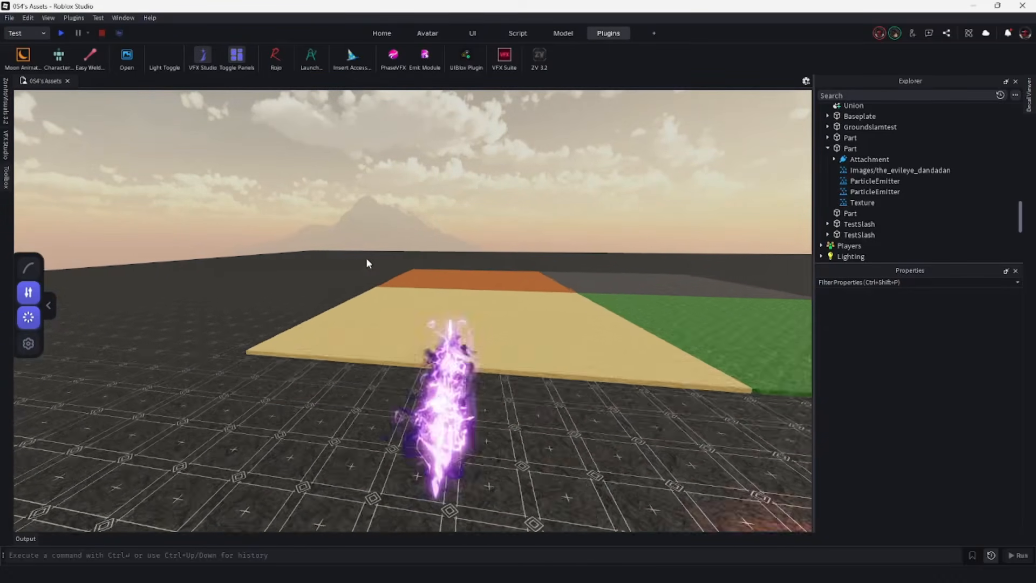
scroll(361, 255, down, 10)
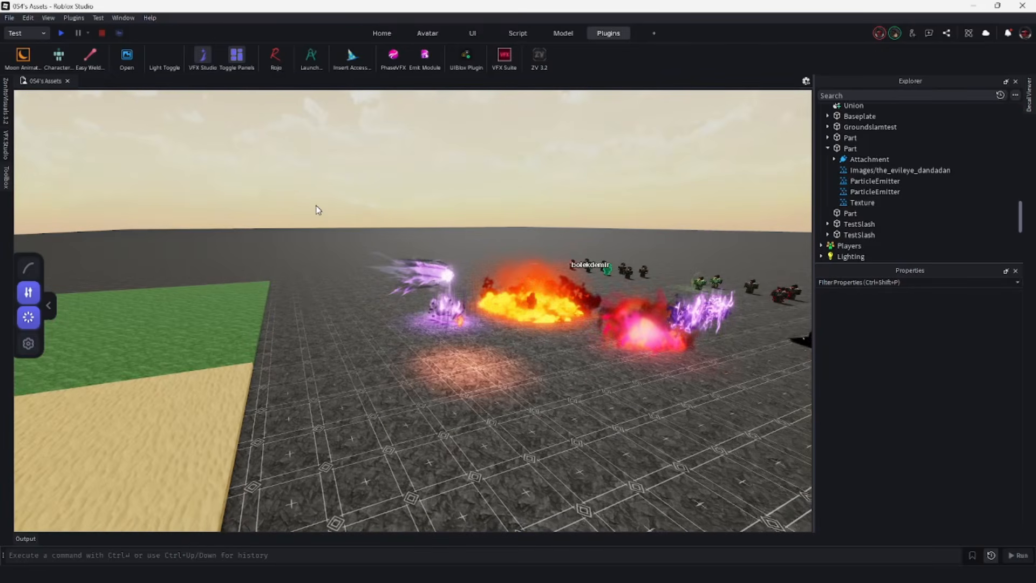
right_drag(316, 210, 317, 210)
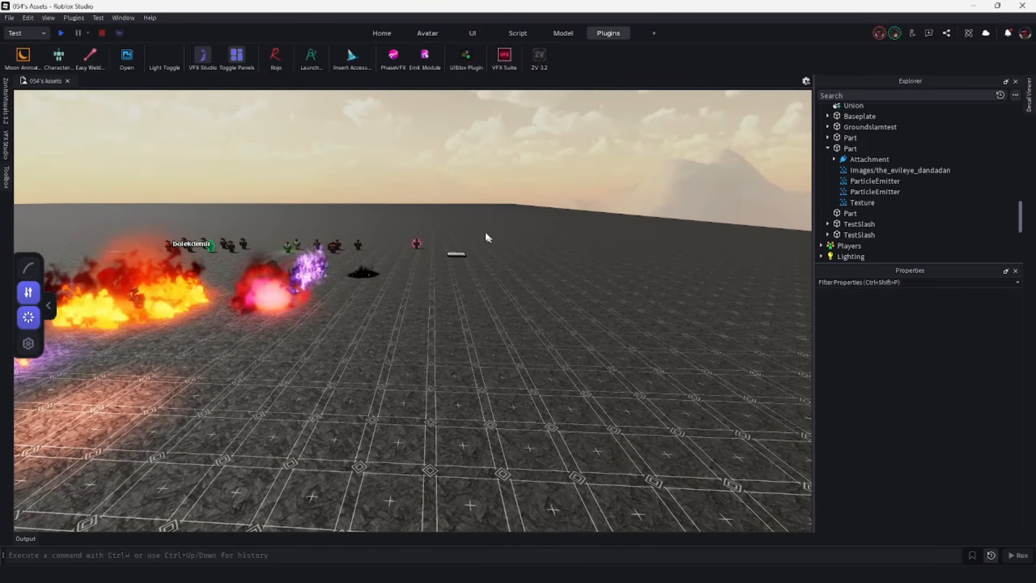
scroll(455, 221, up, 5)
scroll(445, 218, up, 2)
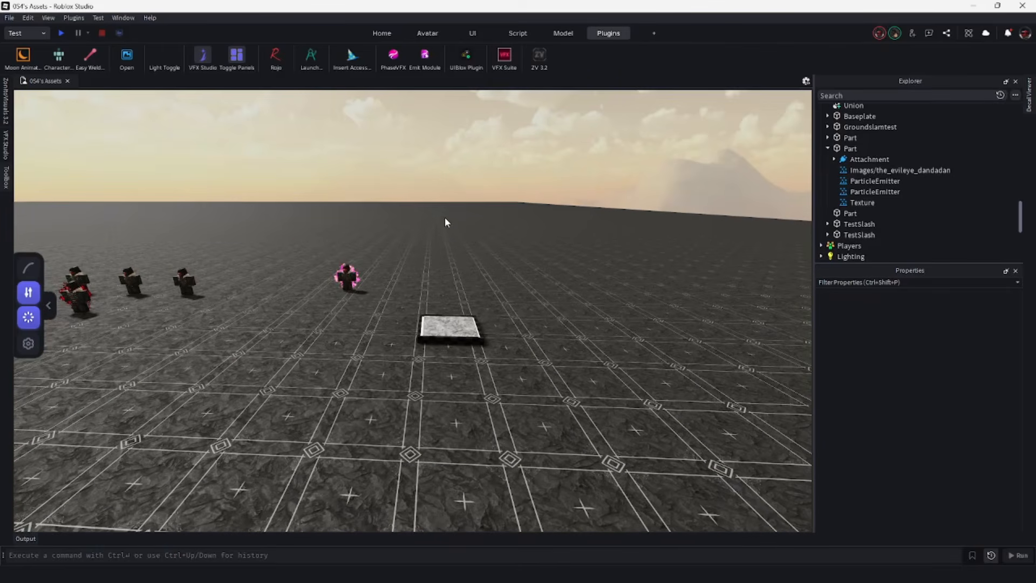
right_drag(446, 217, 443, 218)
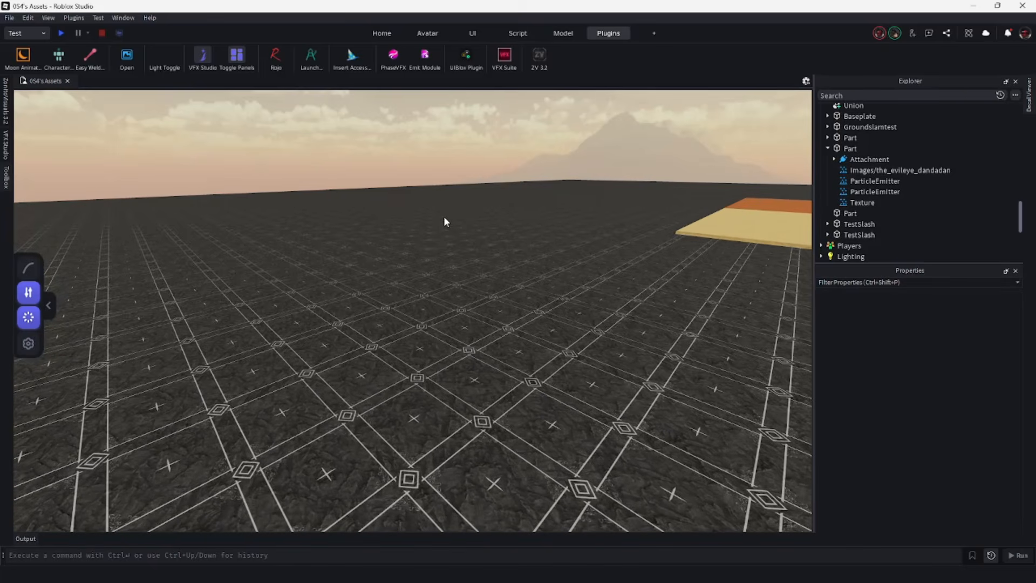
Dock the VFX Studio panel beside the viewport and show its VFX category.
click(237, 56)
click(7, 149)
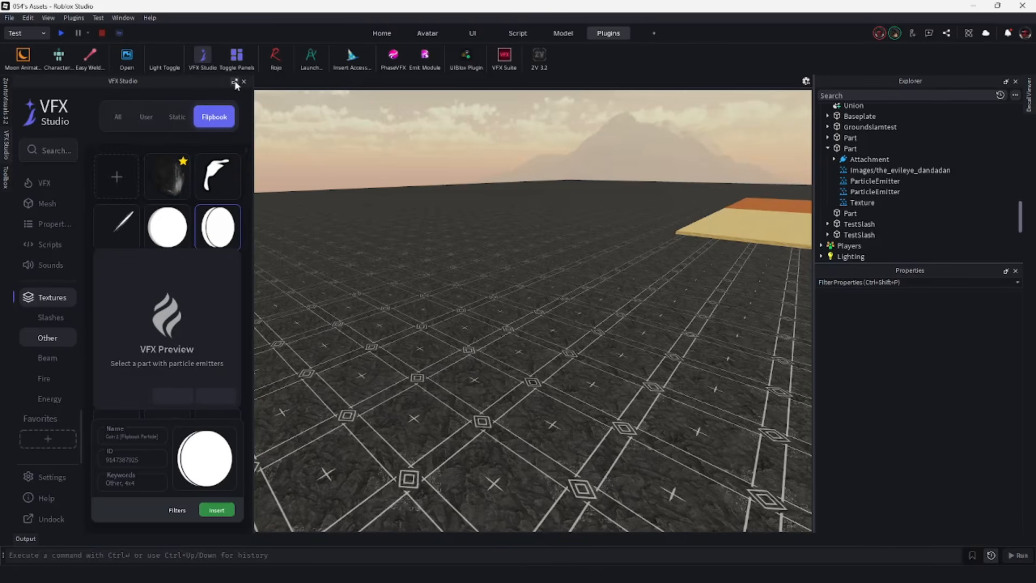
click(230, 63)
click(230, 63)
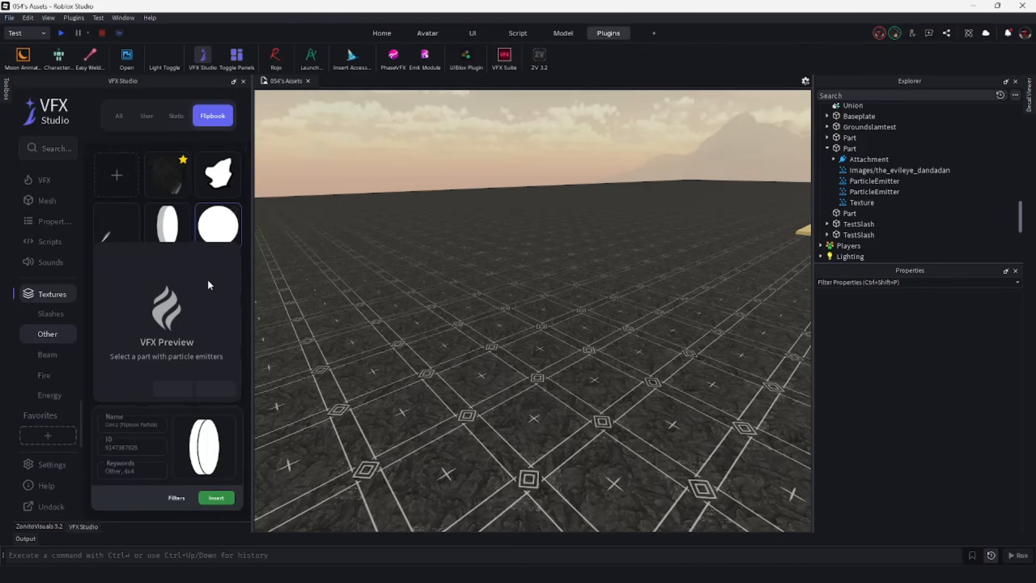
click(47, 180)
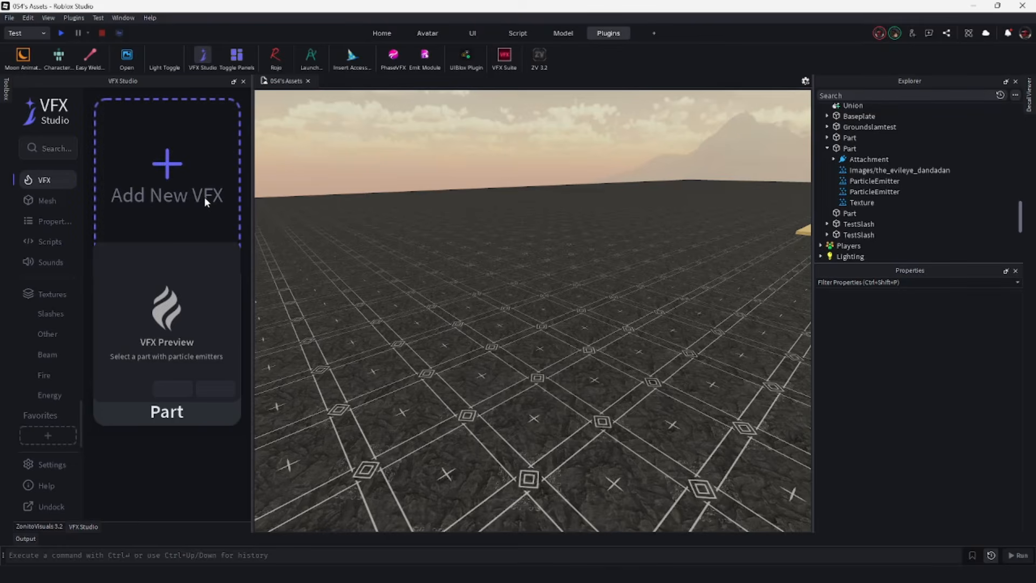
right_drag(376, 200, 361, 210)
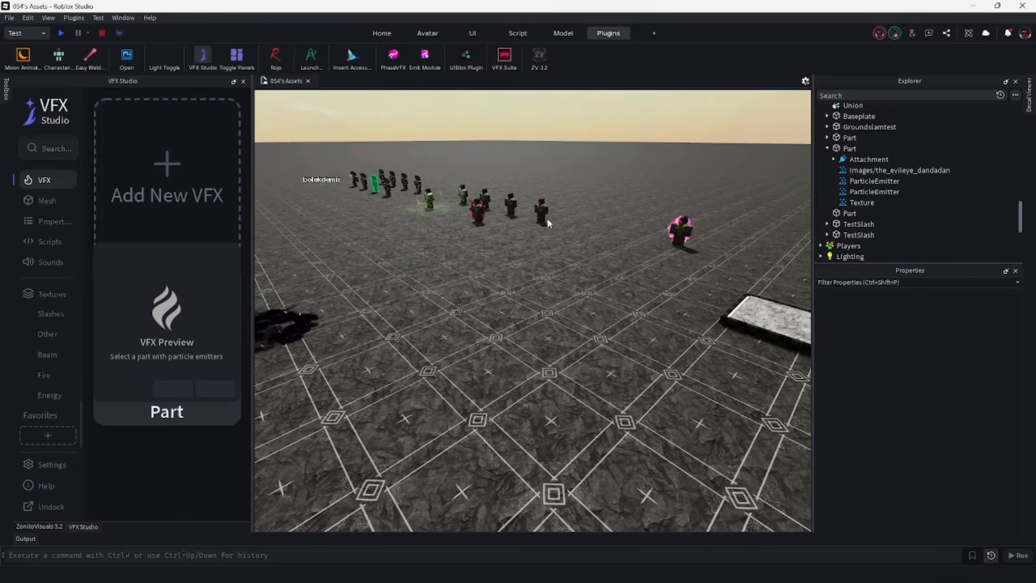
click(284, 334)
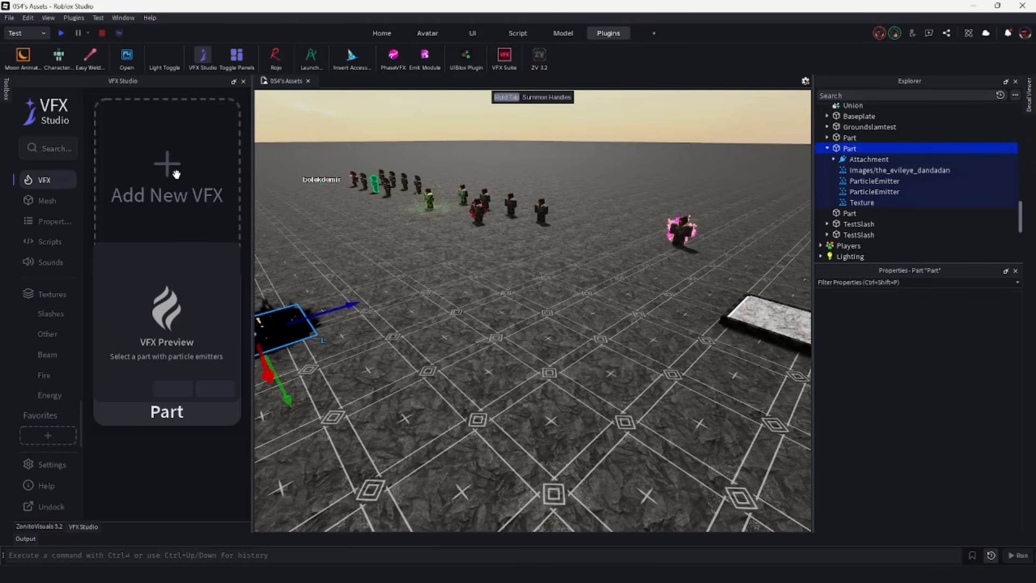
click(176, 174)
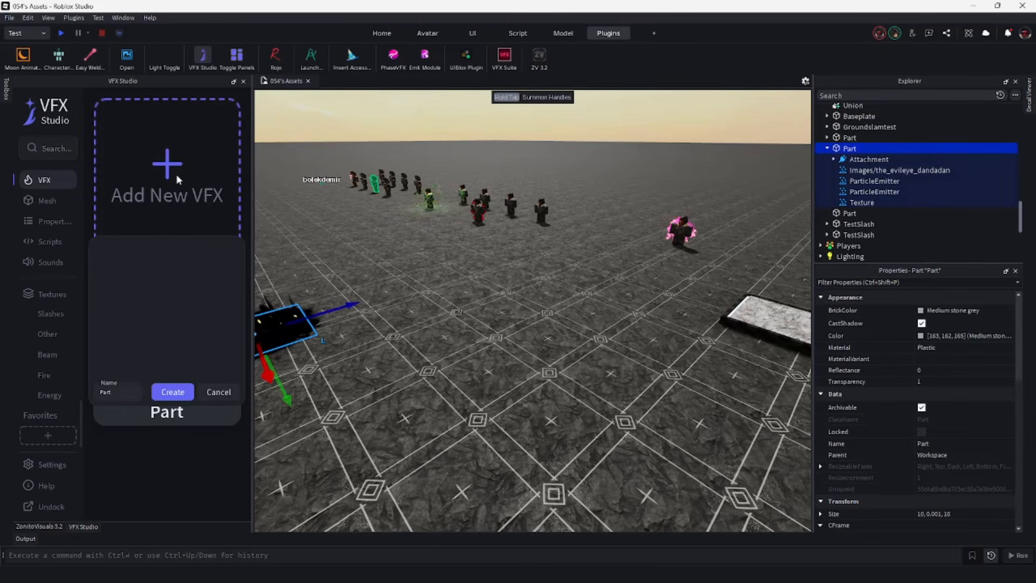
click(219, 396)
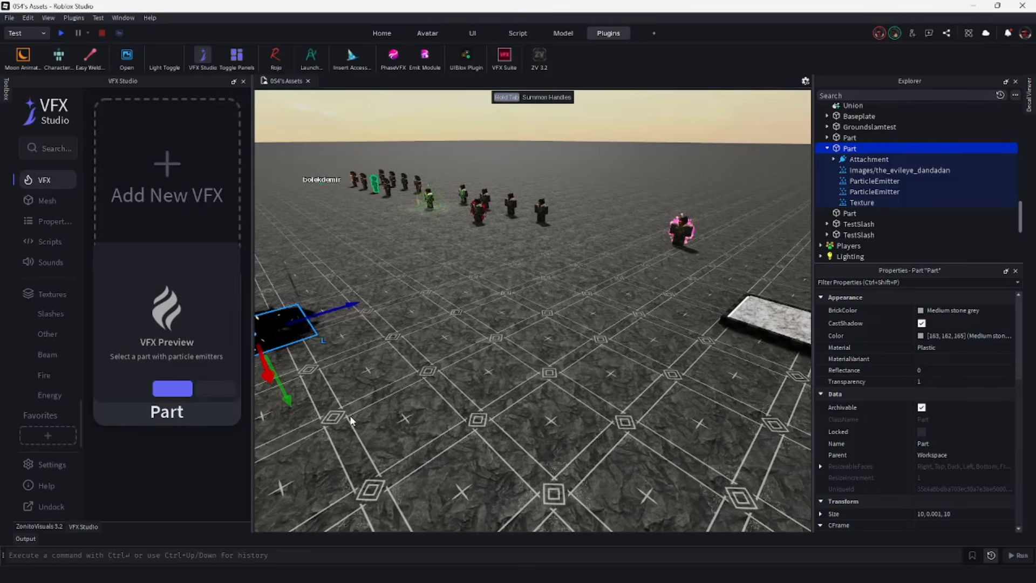
key(f)
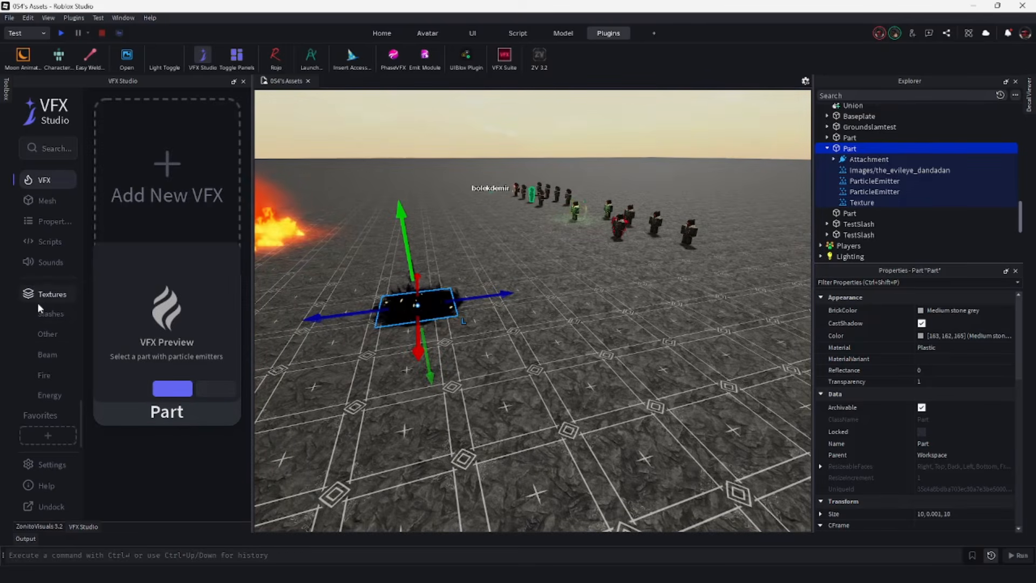
Look through VFX Studio's Mesh, Properties, Scripts, Sounds and Textures categories.
click(50, 203)
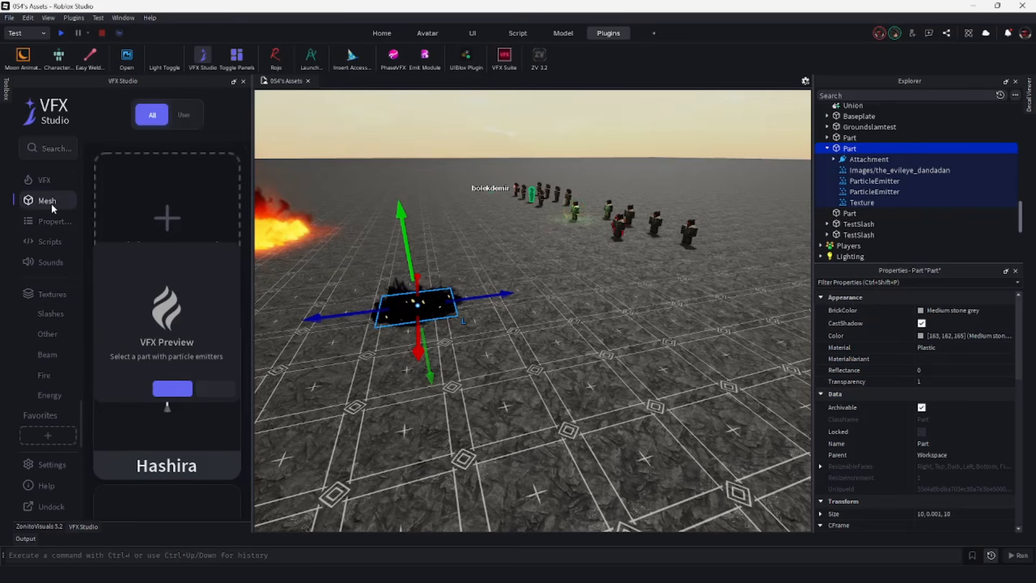
click(50, 222)
click(50, 242)
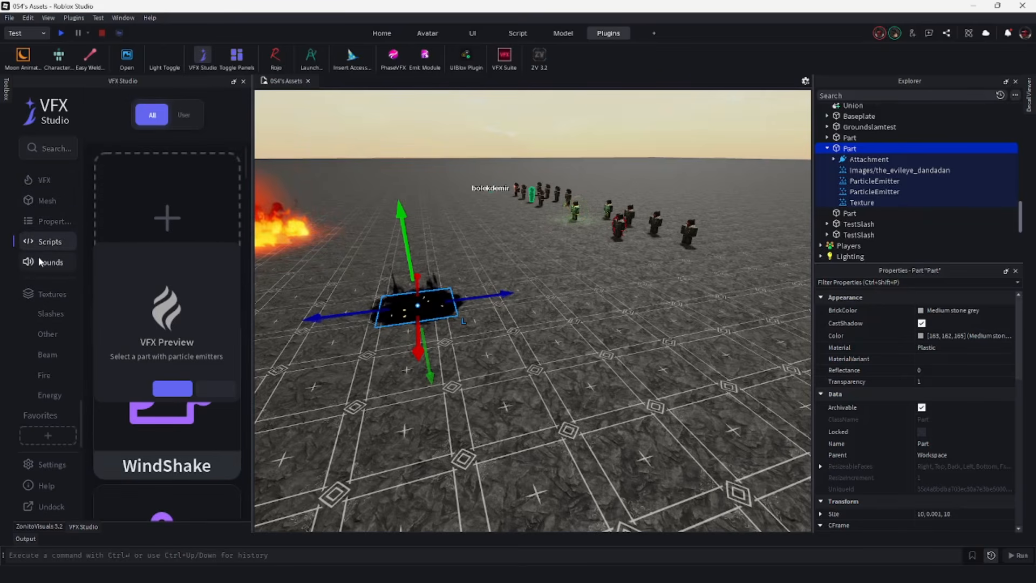
click(41, 263)
click(41, 290)
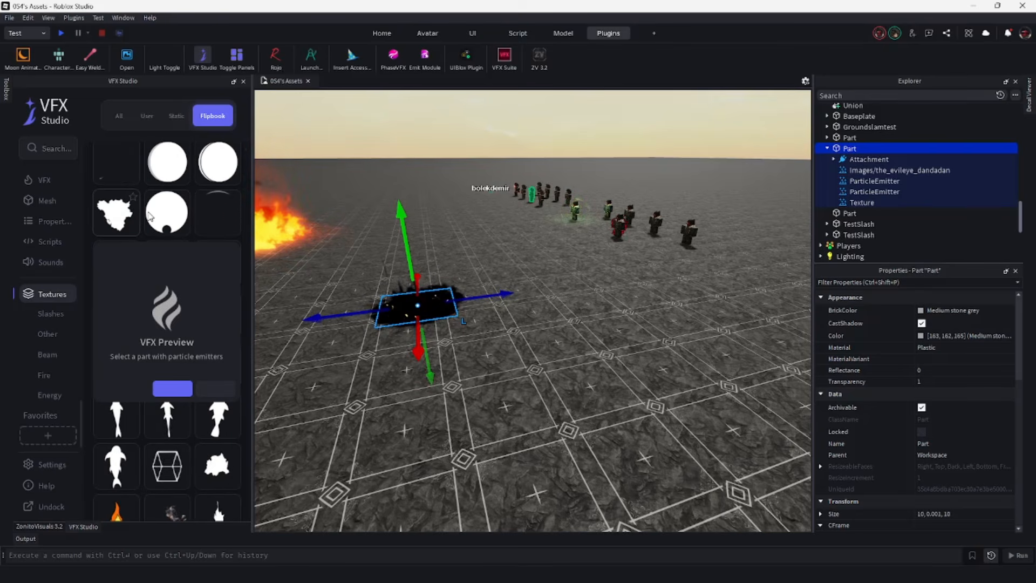
Browse the Slashes, Other, Beam and Fire texture categories without a type filter, ending on the list of all textures.
click(119, 118)
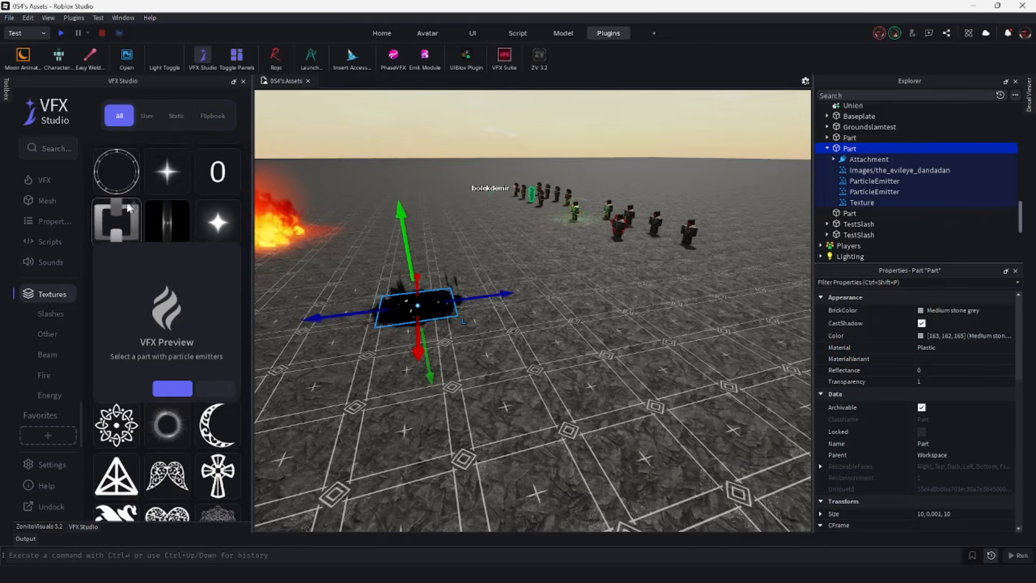
click(43, 334)
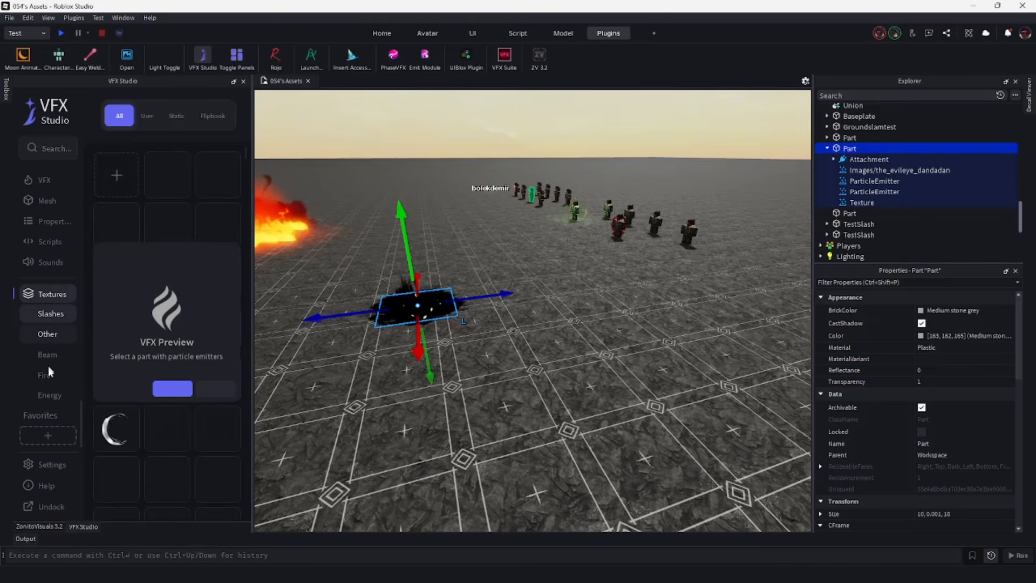
click(48, 313)
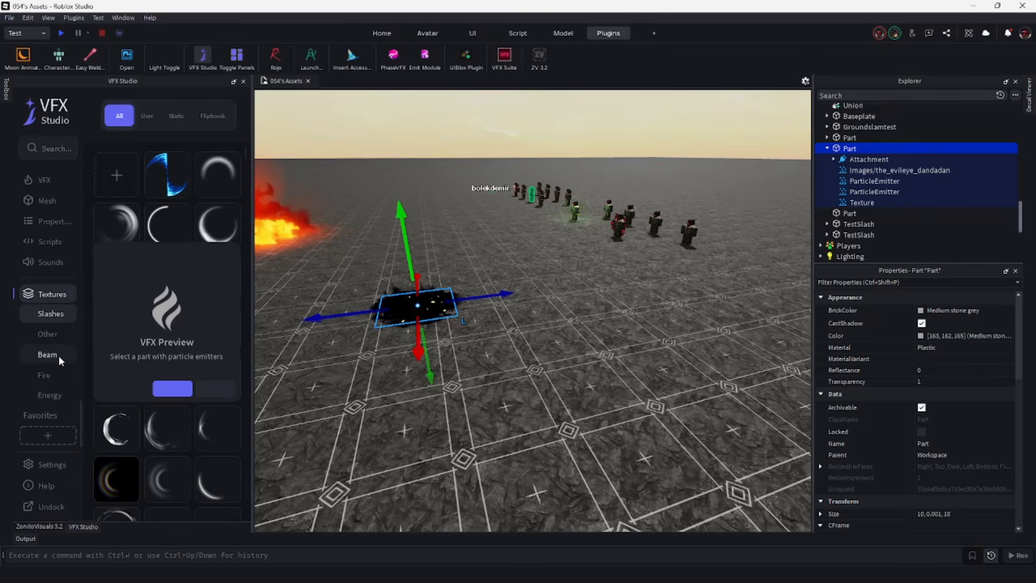
click(59, 355)
click(53, 376)
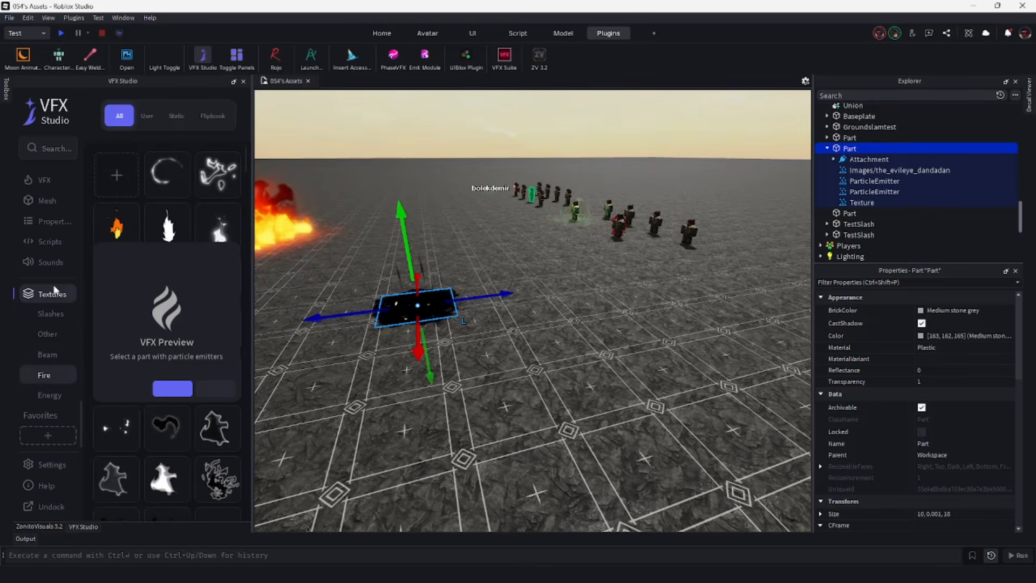
scroll(50, 334, up, 3)
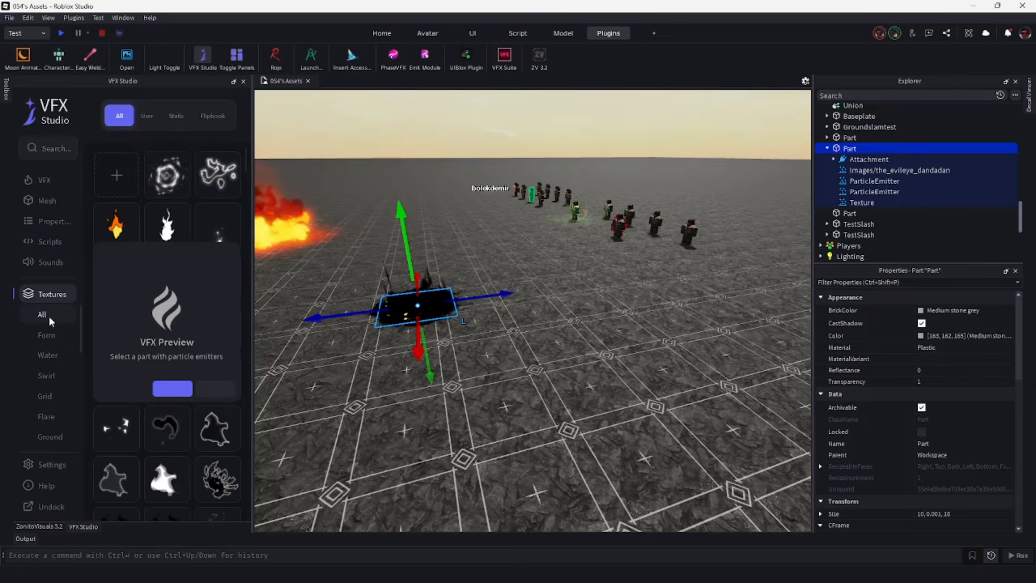
click(48, 315)
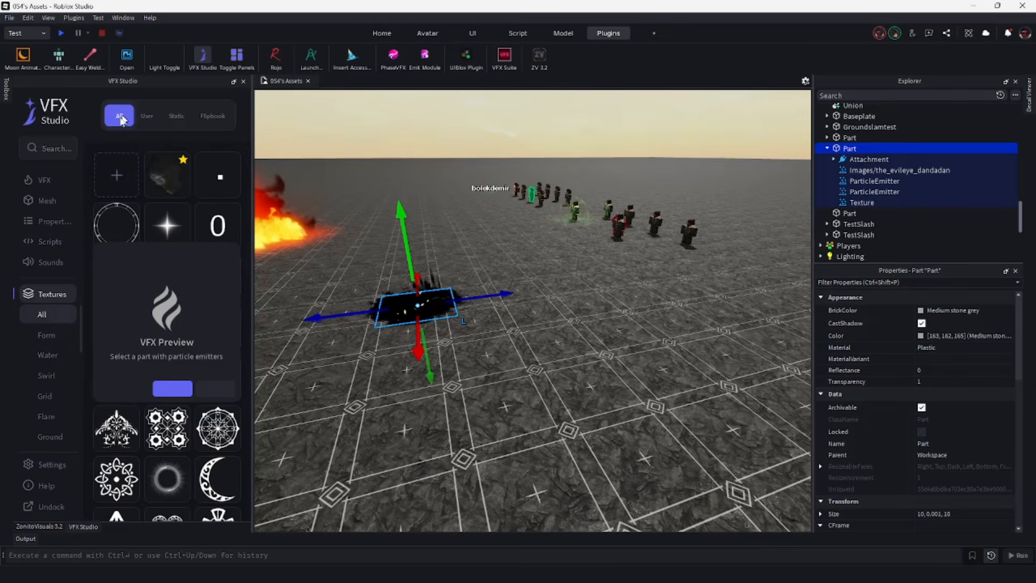
Browse the texture library under the All, User, Static and Flipbook filters.
scroll(154, 151, down, 4)
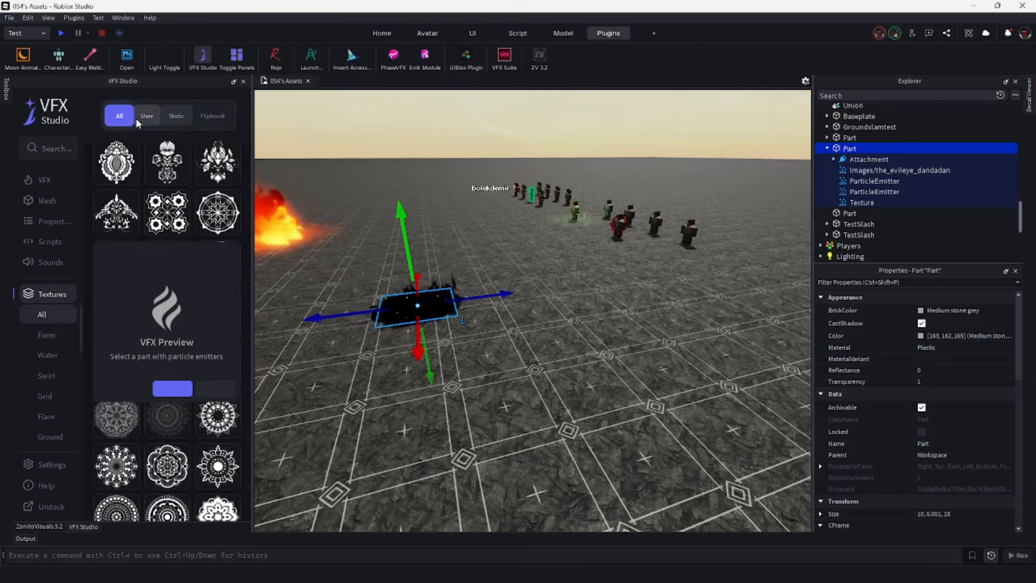
click(144, 117)
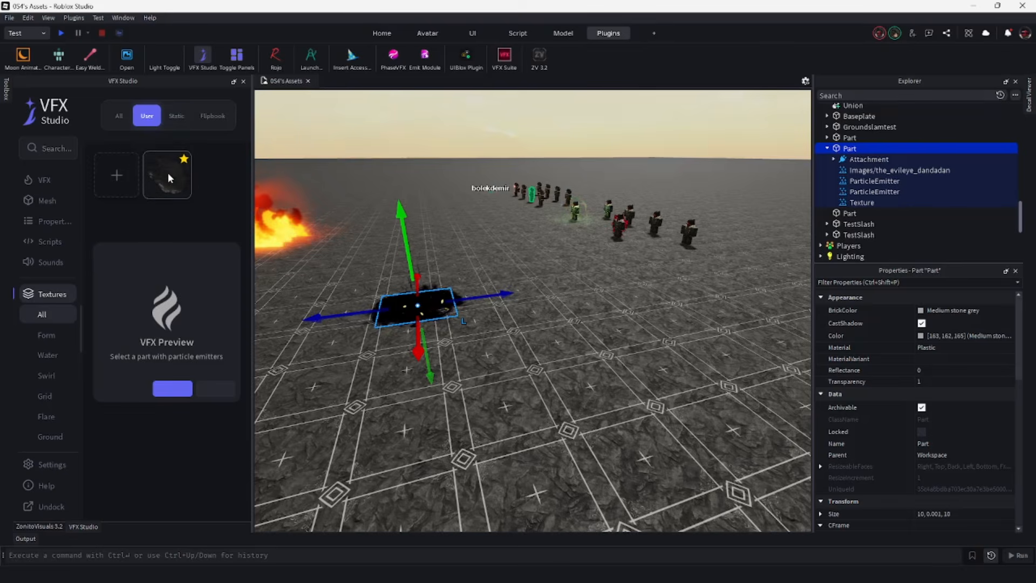
click(176, 116)
scroll(200, 189, down, 5)
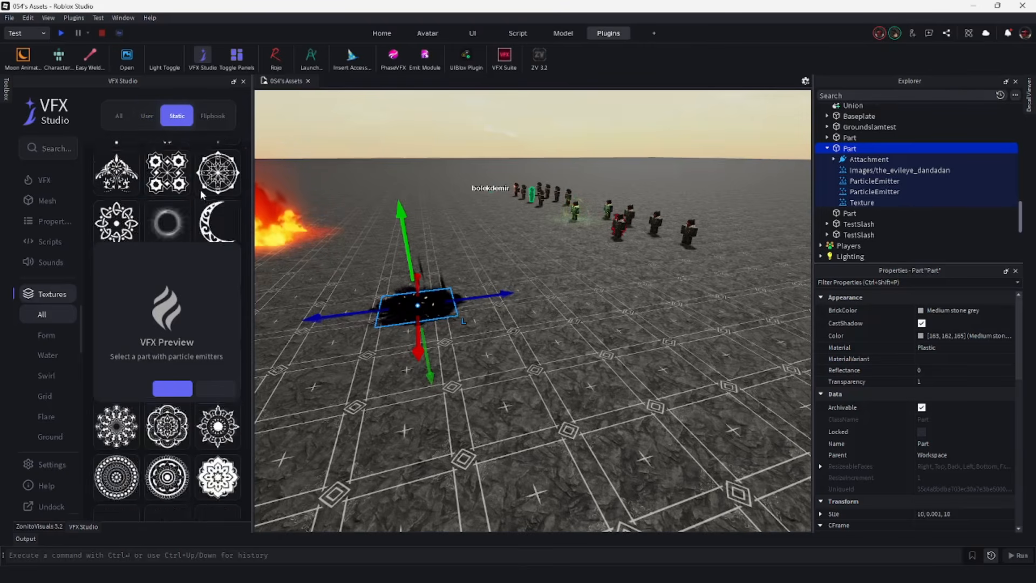
scroll(199, 190, down, 6)
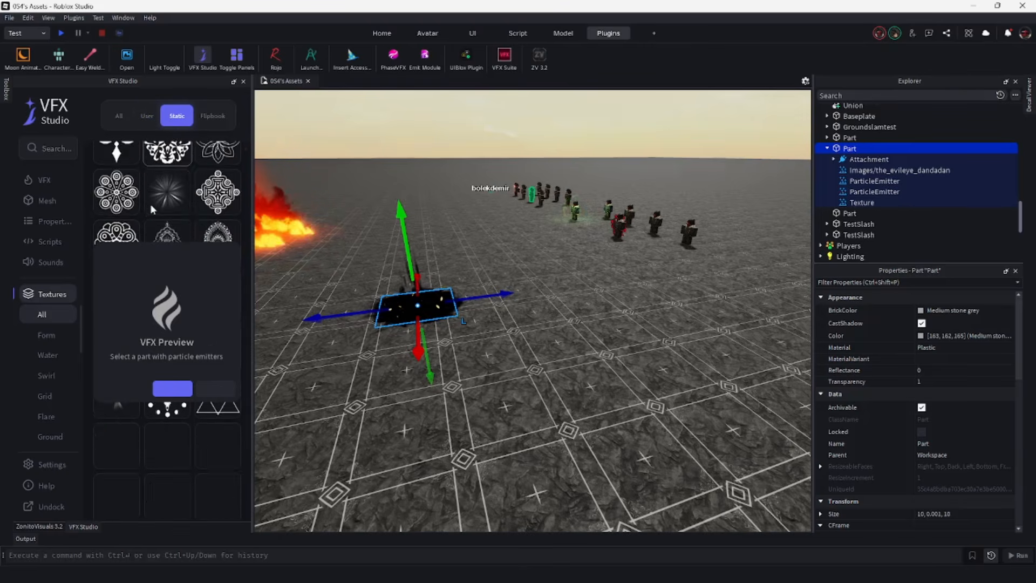
scroll(156, 200, down, 5)
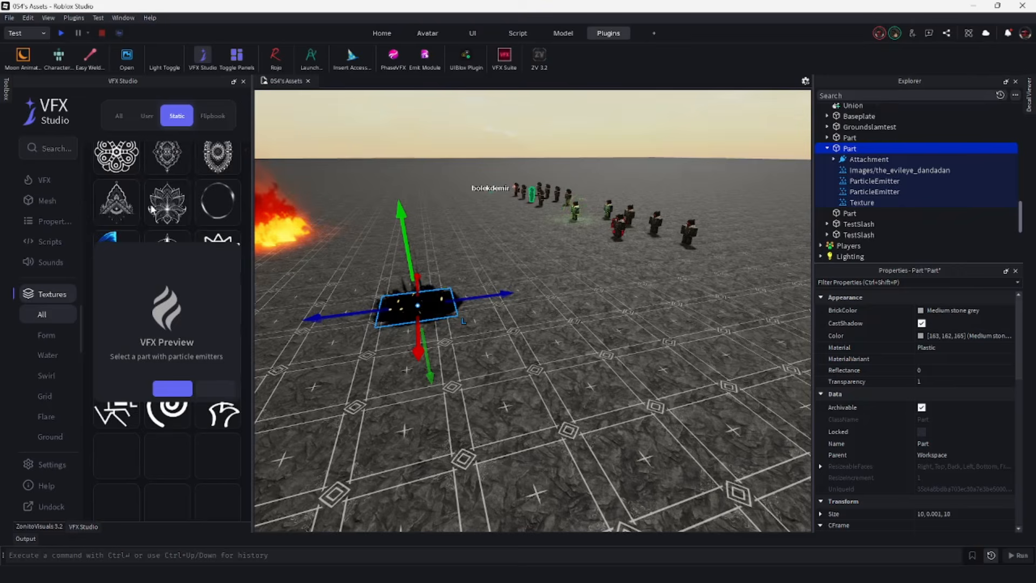
click(213, 117)
scroll(196, 202, down, 8)
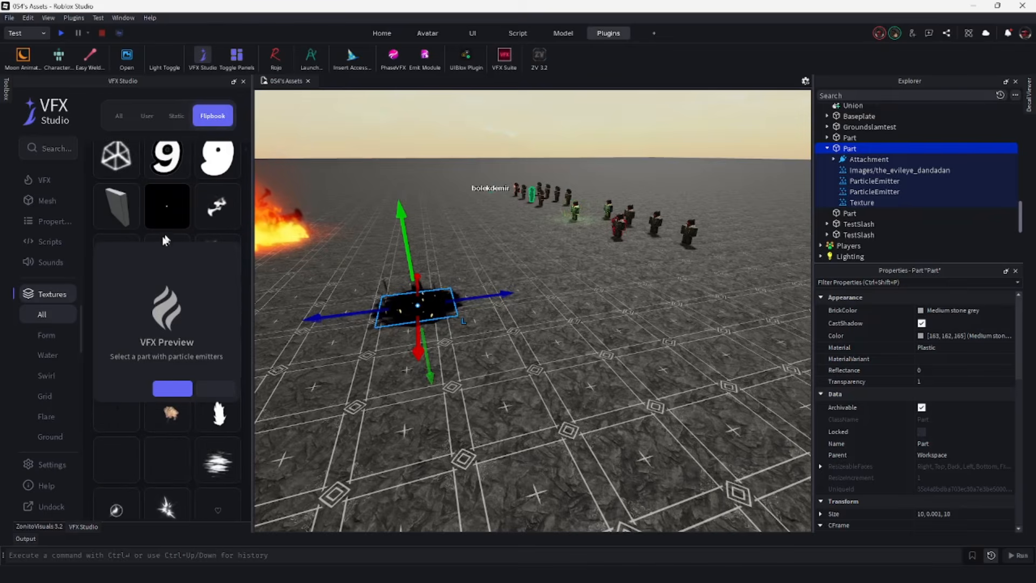
scroll(60, 367, down, 4)
scroll(57, 388, down, 1)
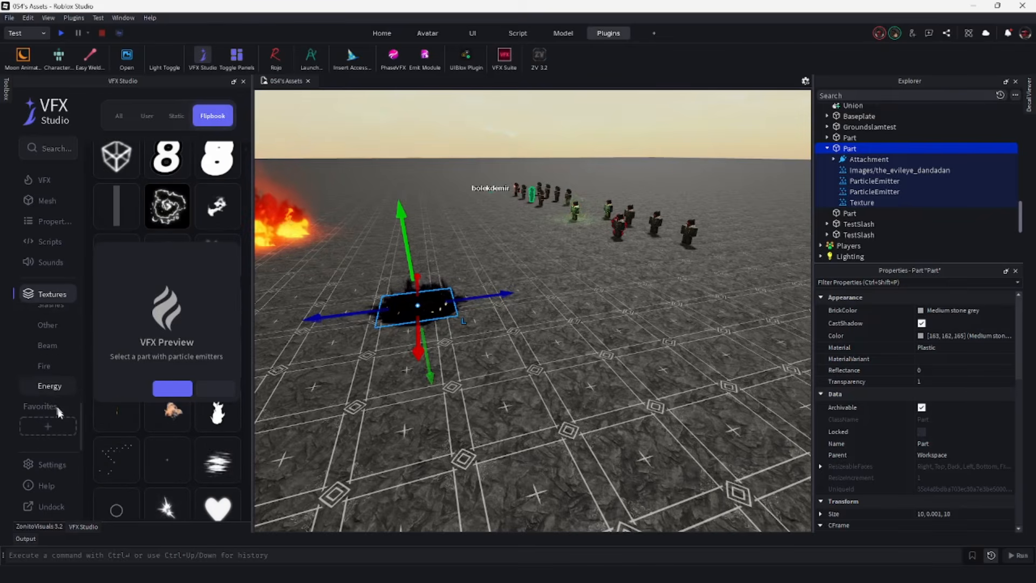
Show the favorite textures, then try out a new custom texture filter and delete it.
click(52, 411)
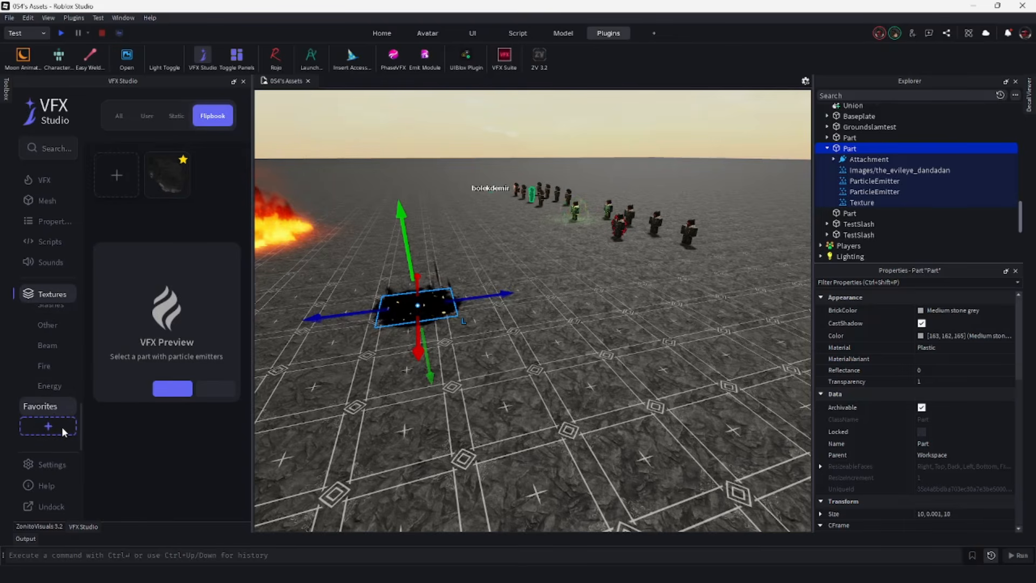
click(62, 427)
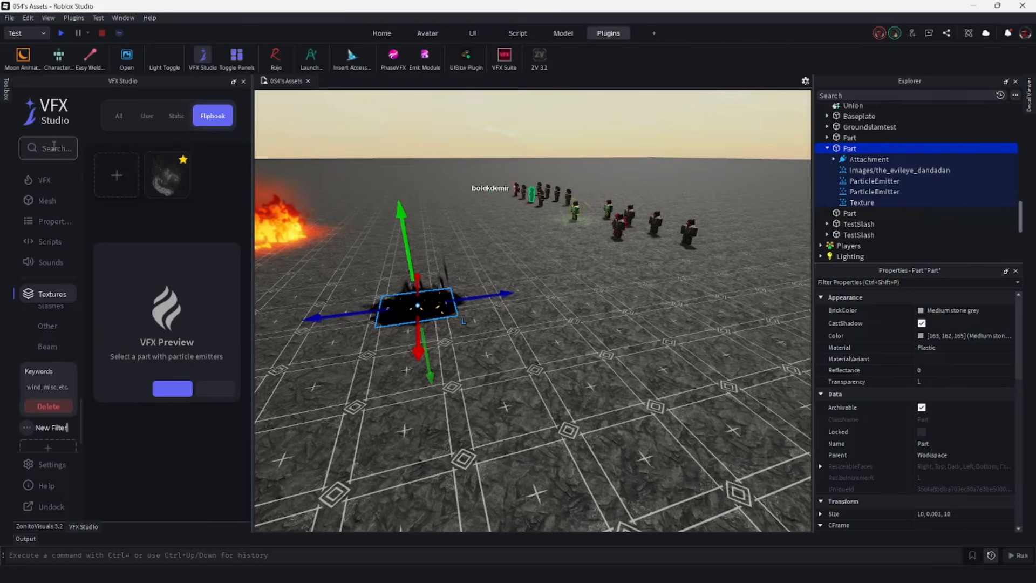
click(64, 405)
click(62, 404)
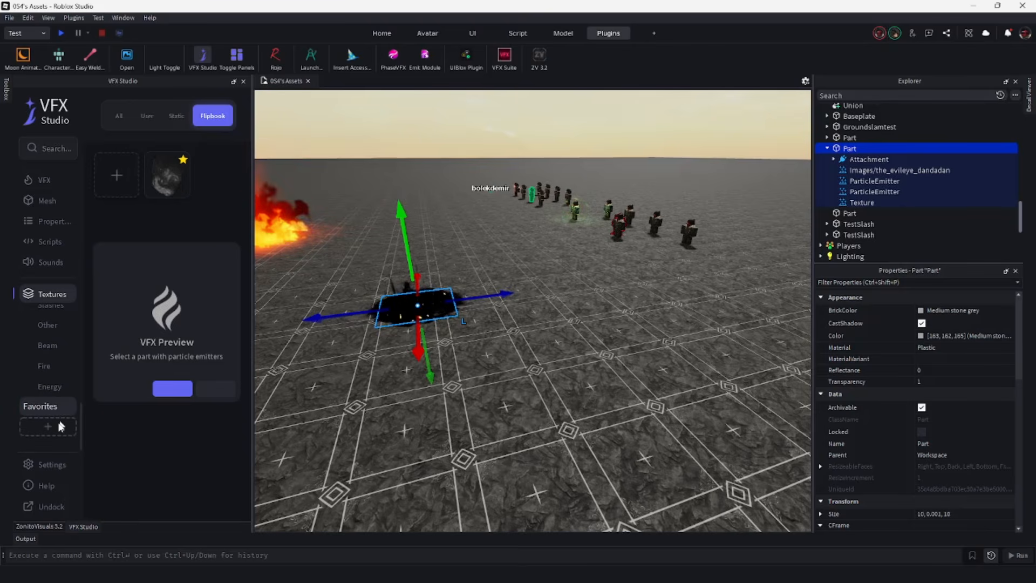
Review VFX Studio's General layout, theme and color settings and its Keybinds page, and toggle Enable Keybinds.
click(48, 464)
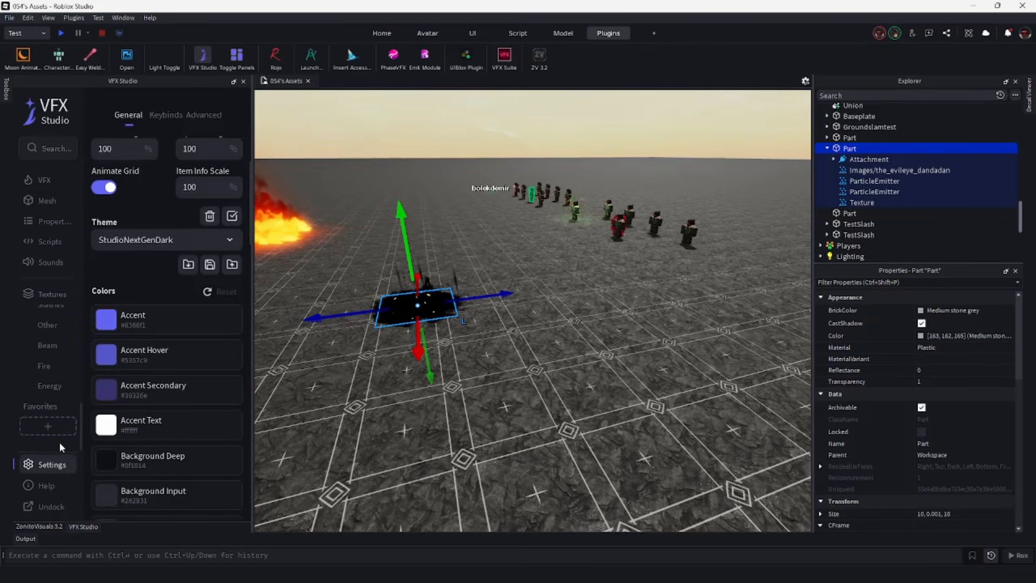
scroll(137, 356, up, 2)
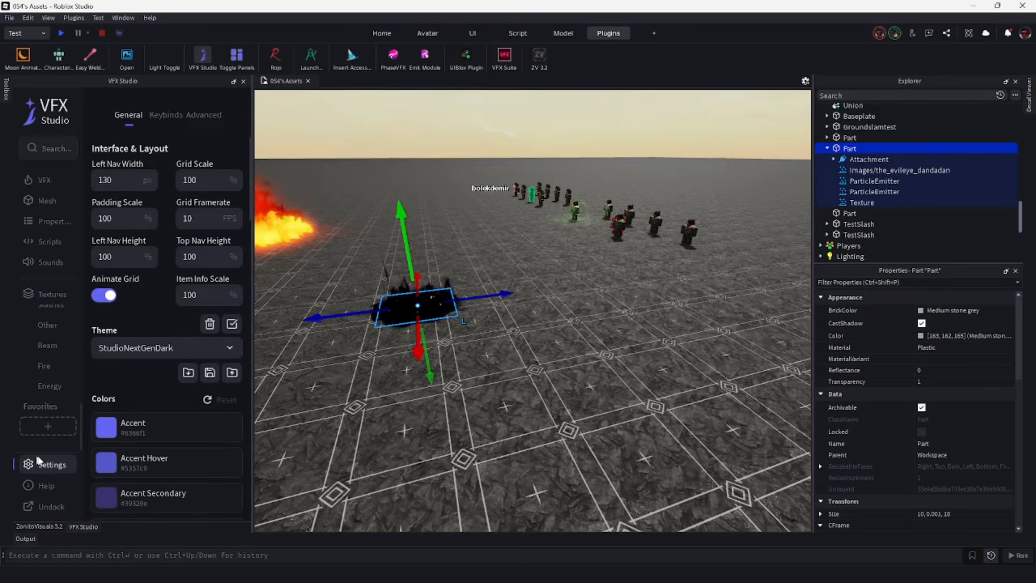
scroll(87, 397, down, 12)
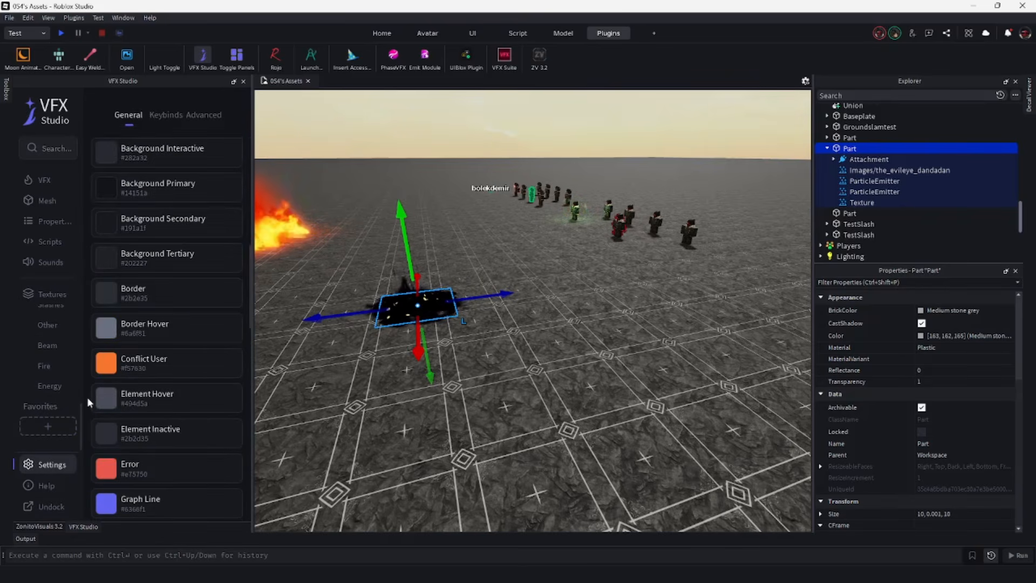
click(160, 117)
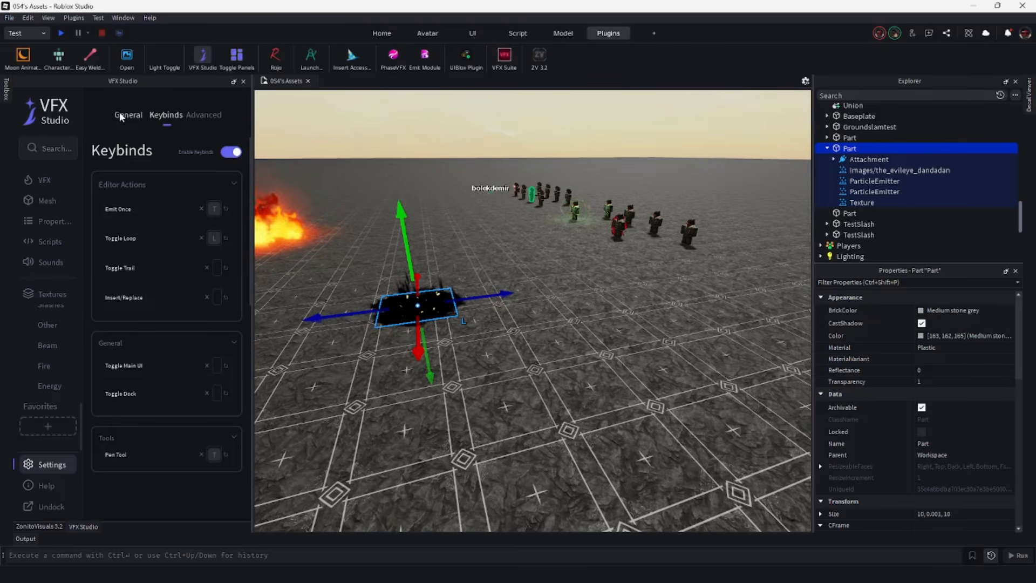
click(231, 152)
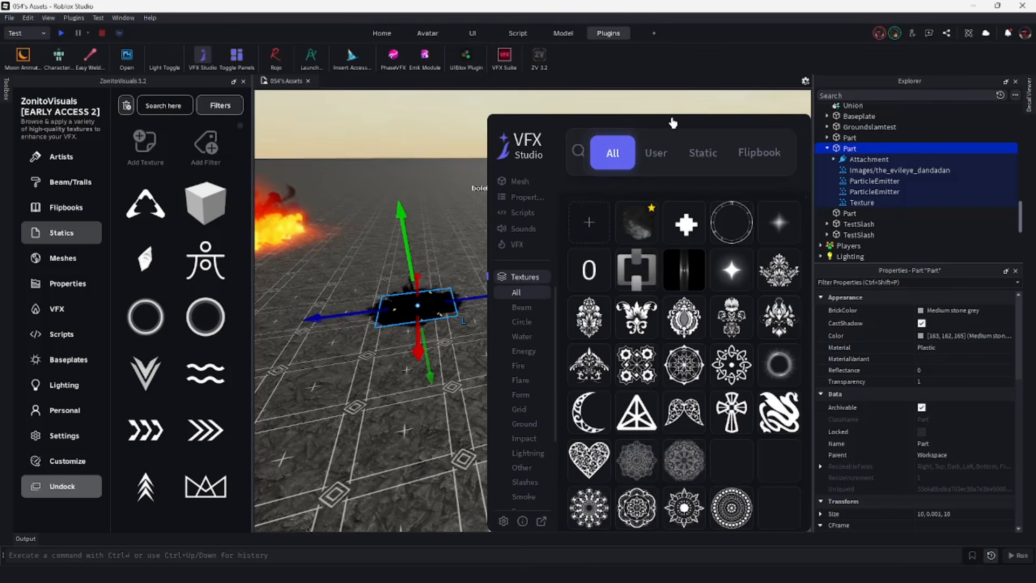
Move the floating VFX Studio window, look through its texture categories, and dock it again.
drag(673, 123, 441, 99)
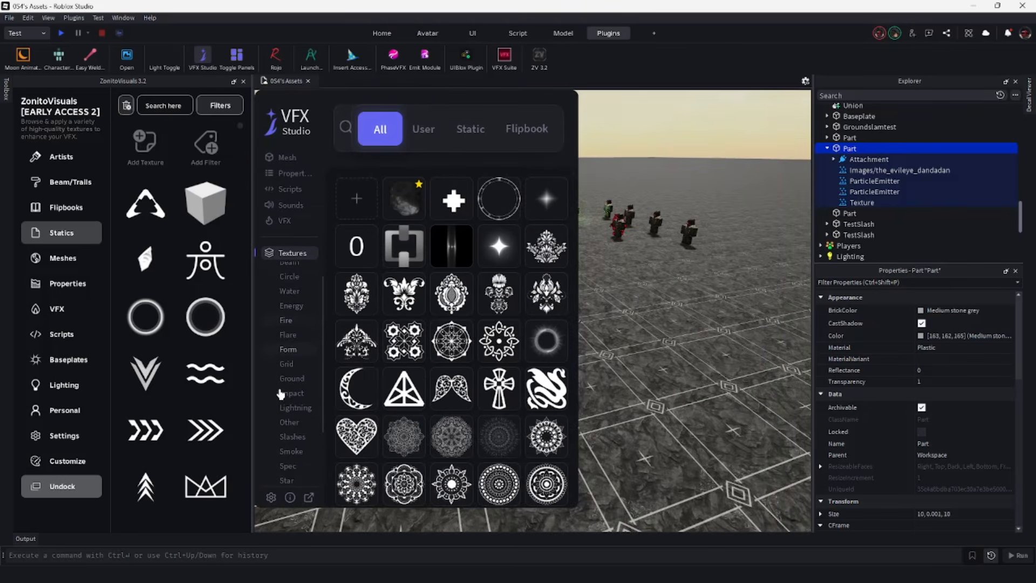
scroll(286, 443, down, 3)
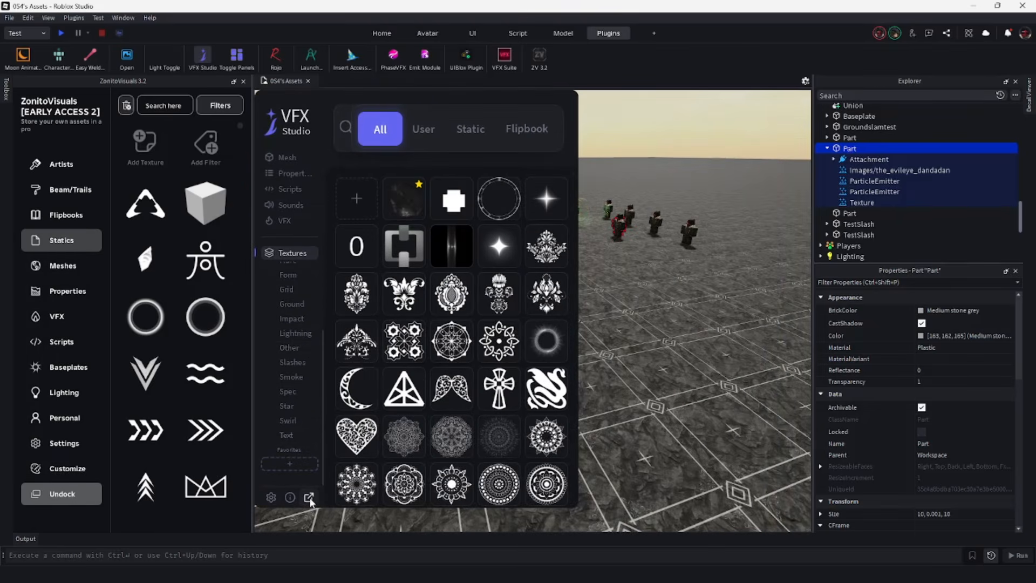
click(309, 498)
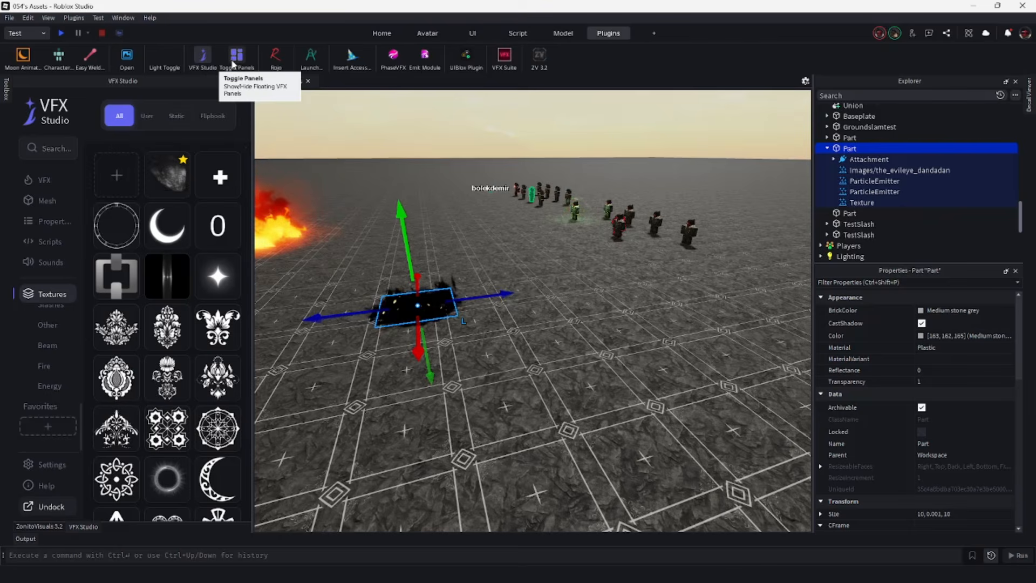
Deselect the part, show the floating VFX panels, and collapse the ZonitoVisuals panel.
click(575, 342)
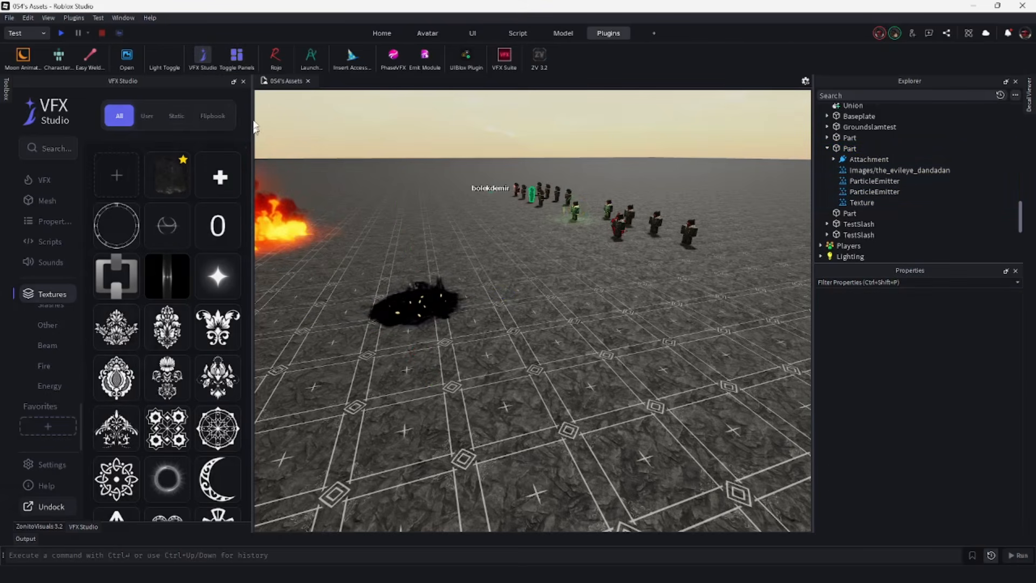
click(233, 57)
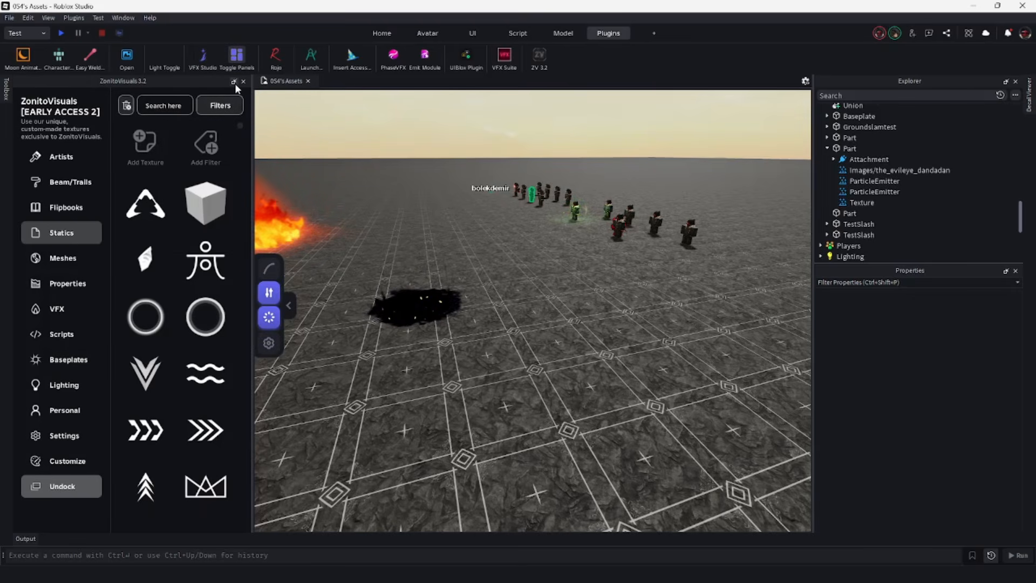
click(234, 82)
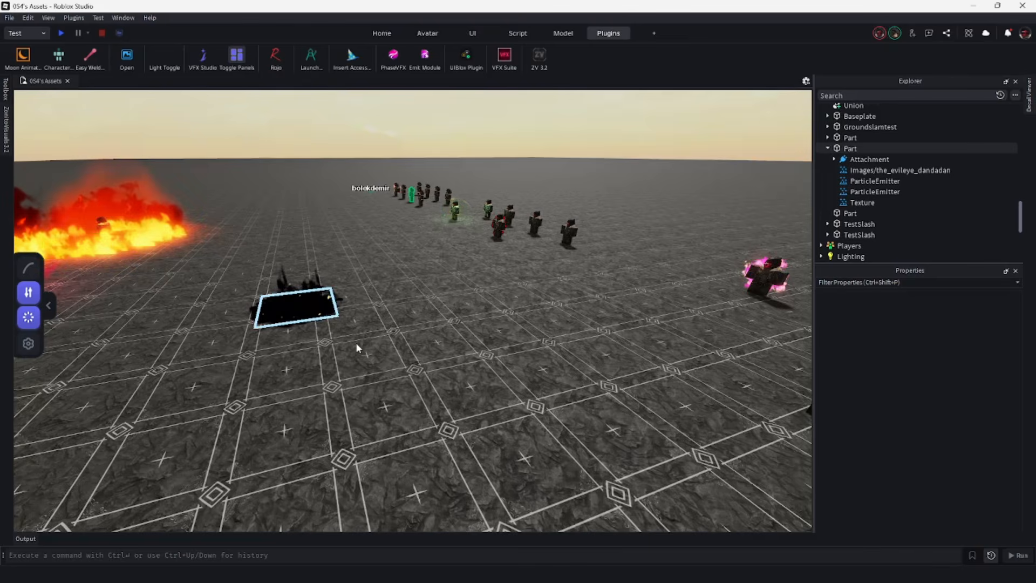
Enable the curve editor panel and turn off Persistent Looping and Persistent Trail in the floating panels' settings.
right_drag(357, 344, 376, 324)
key(e)
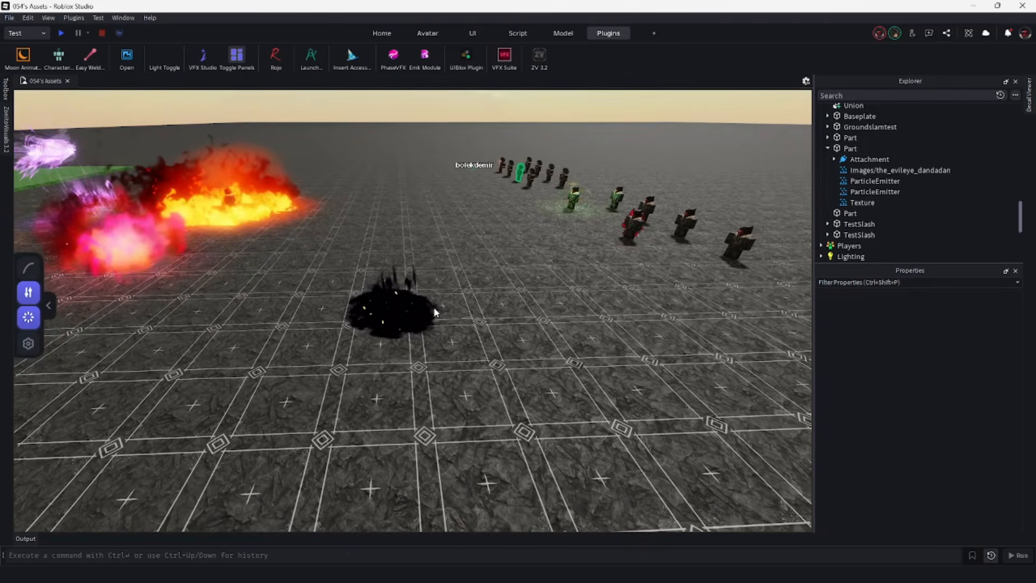
key(w)
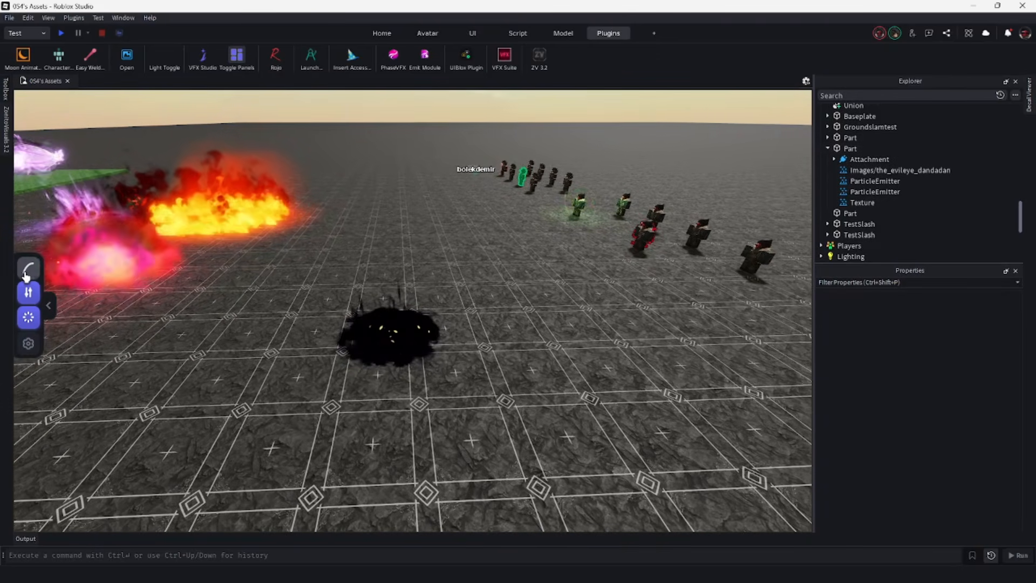
right_drag(189, 389, 179, 389)
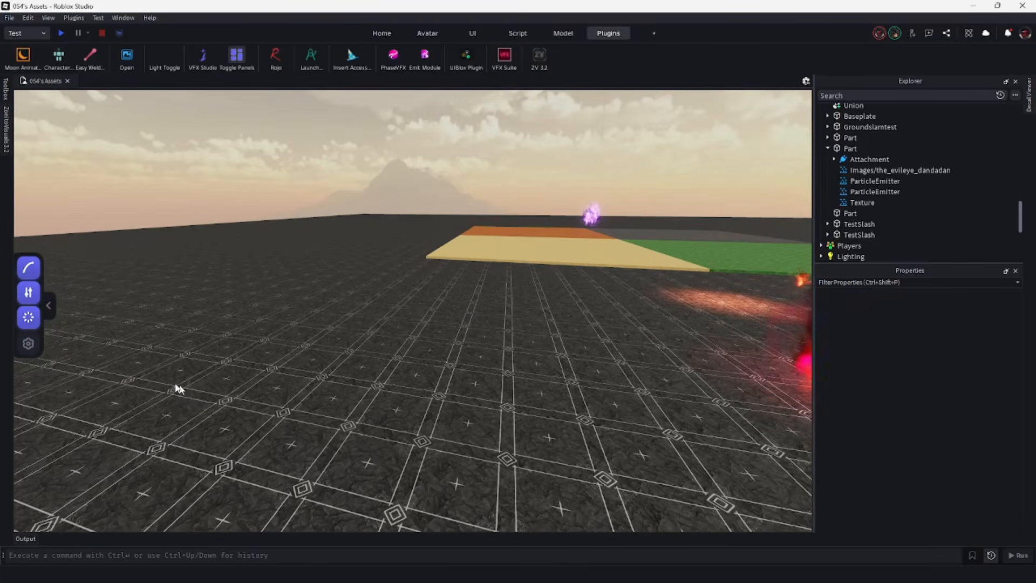
click(29, 344)
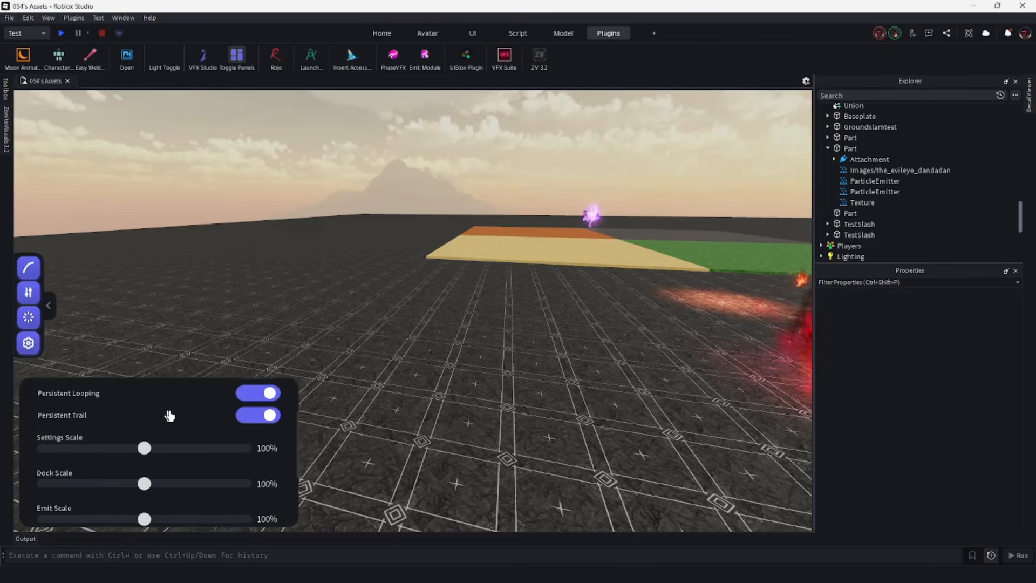
scroll(259, 426, up, 2)
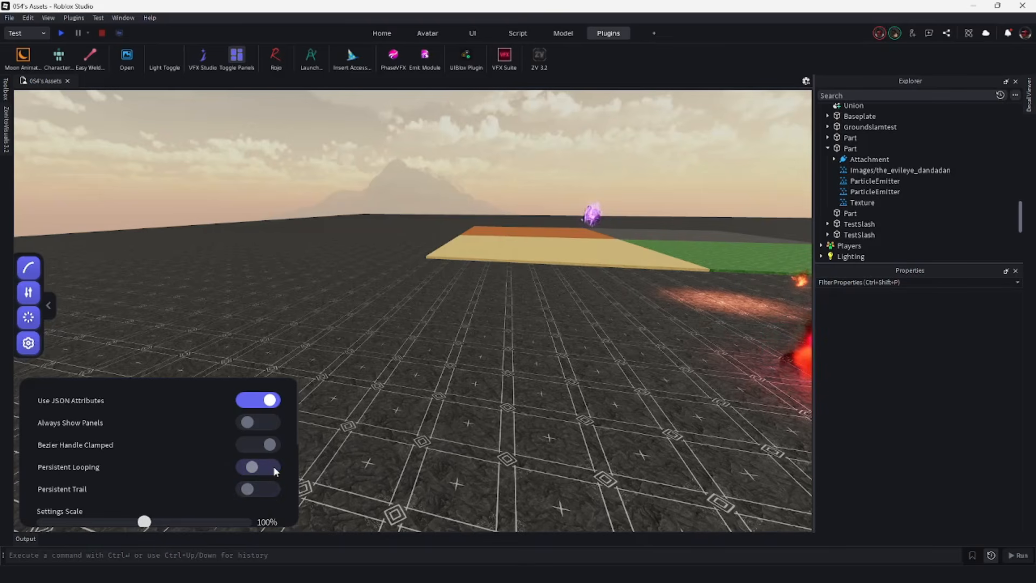
scroll(274, 471, down, 3)
scroll(274, 471, up, 3)
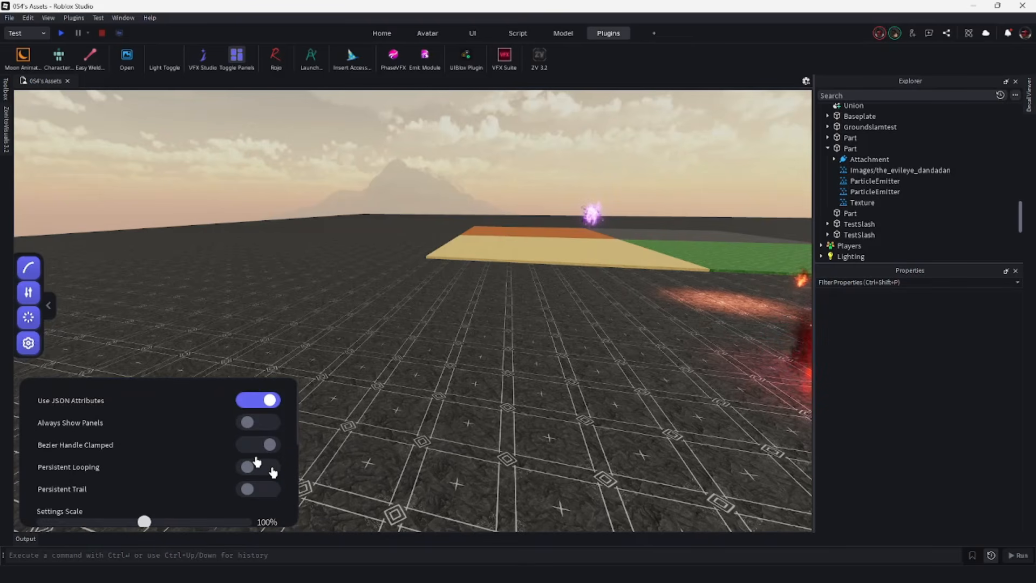
click(30, 345)
Select the grantanend part at the center of the glowing orange ground effect.
right_drag(330, 351, 332, 350)
scroll(449, 249, up, 2)
middle_drag(512, 216, 523, 395)
right_drag(523, 395, 522, 395)
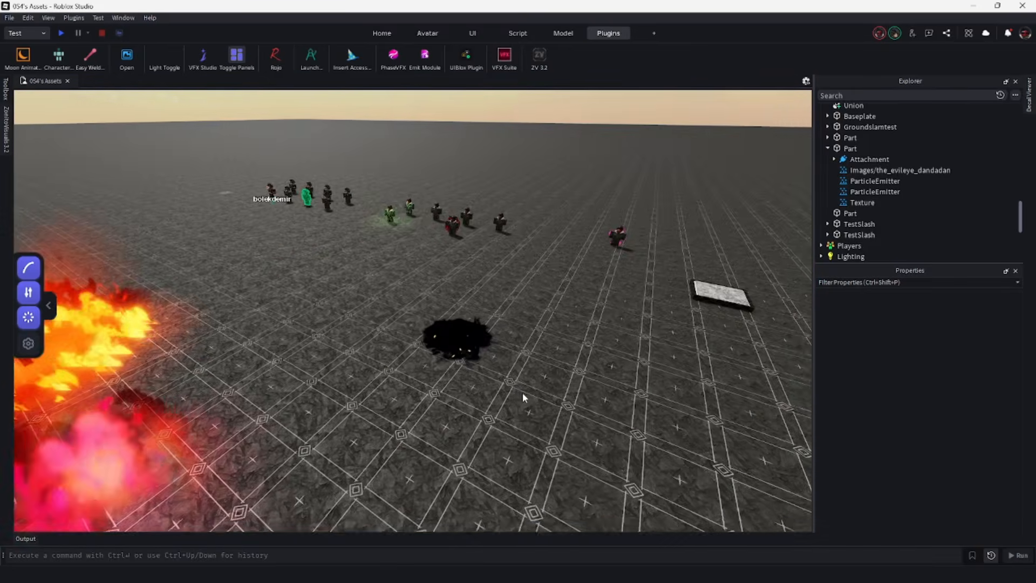
scroll(522, 394, up, 3)
right_drag(484, 365, 482, 364)
key(e)
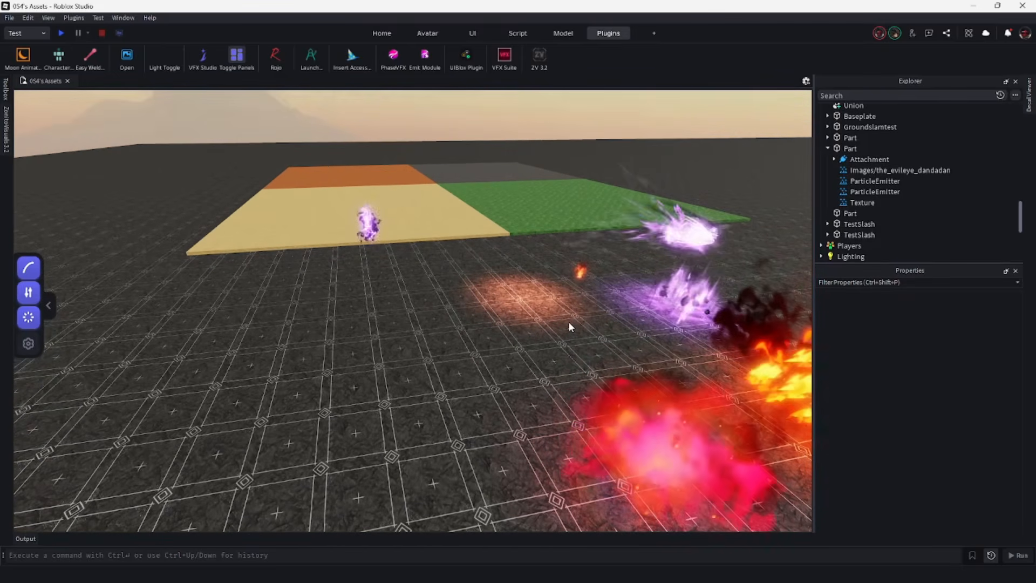
right_drag(571, 324, 571, 323)
scroll(376, 267, up, 2)
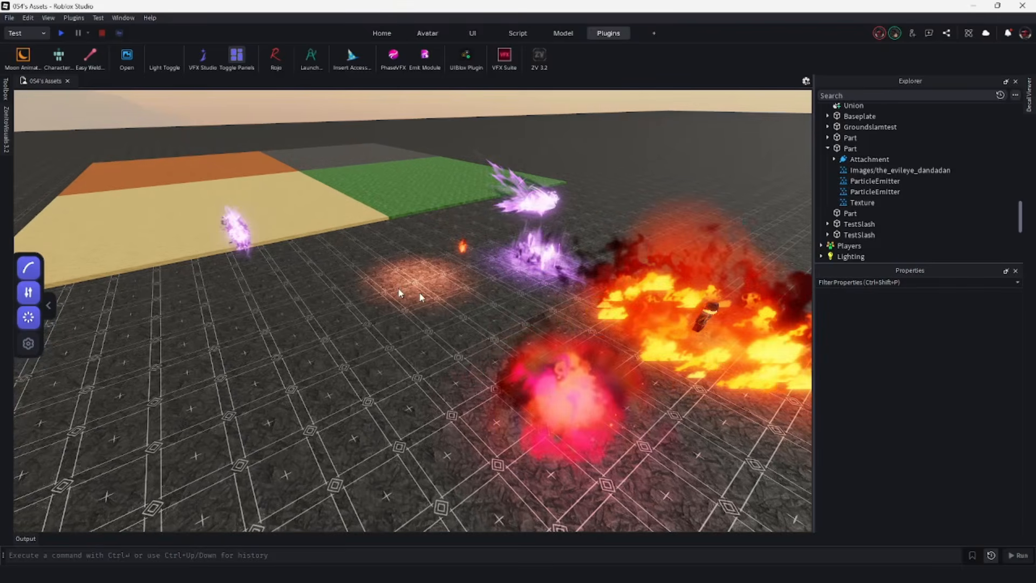
scroll(372, 302, up, 5)
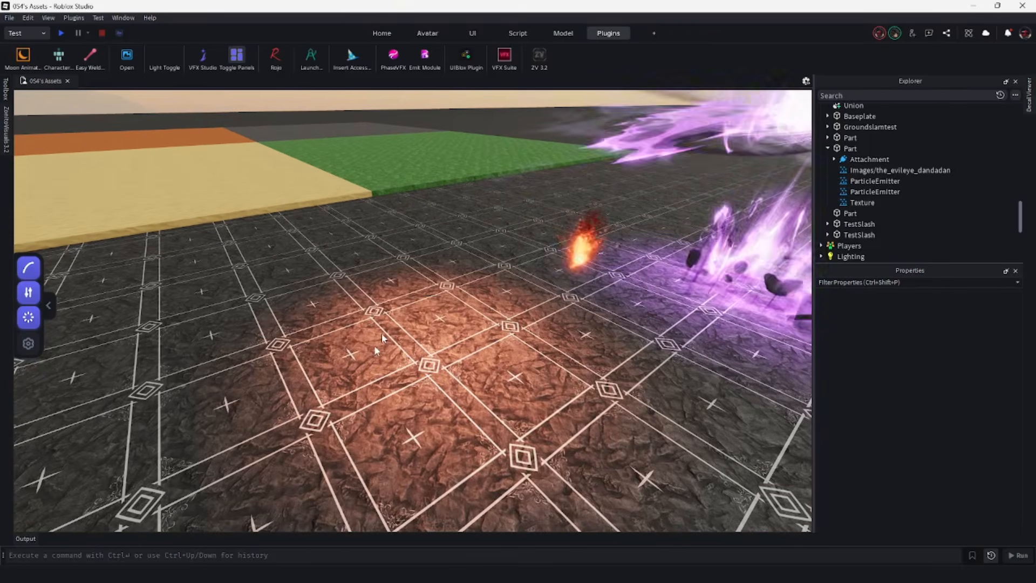
key(e)
click(444, 300)
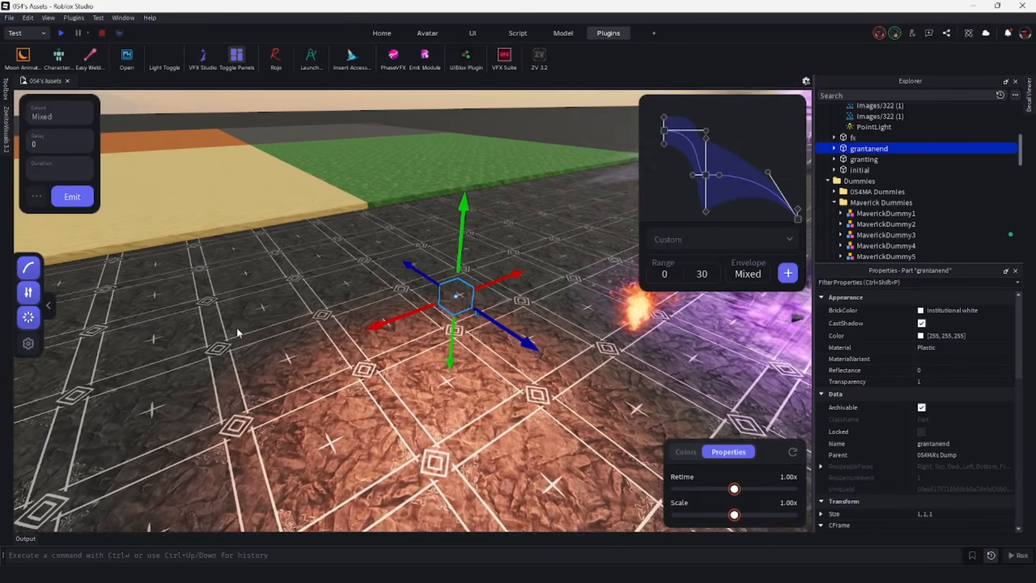
Emit the selected grantanend effect and look at its area from a slightly different view.
key(w)
click(69, 203)
key(d)
key(s)
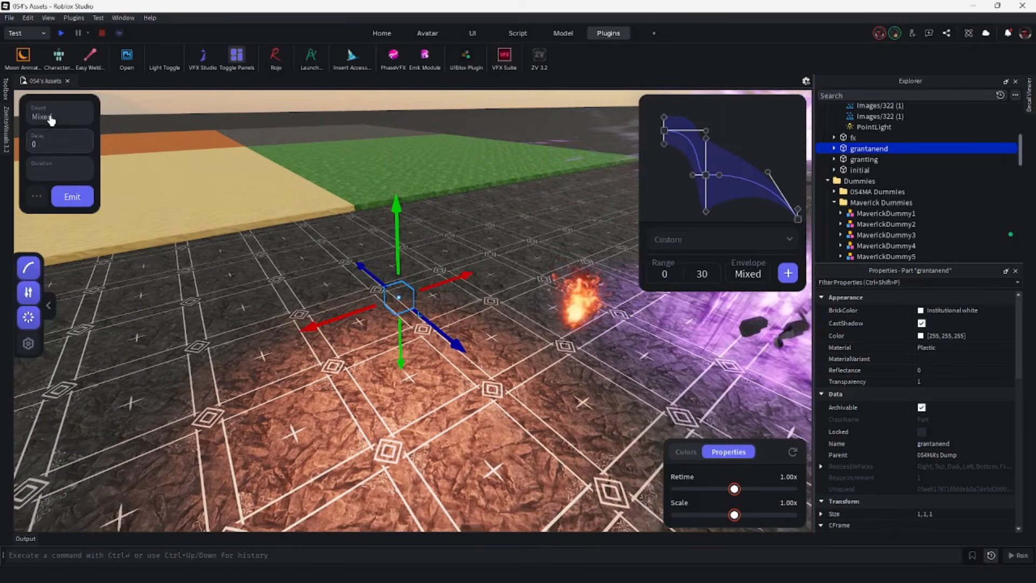
Expand grantanend and its Attachment in the hierarchy and select the art particle emitter.
click(834, 148)
click(840, 158)
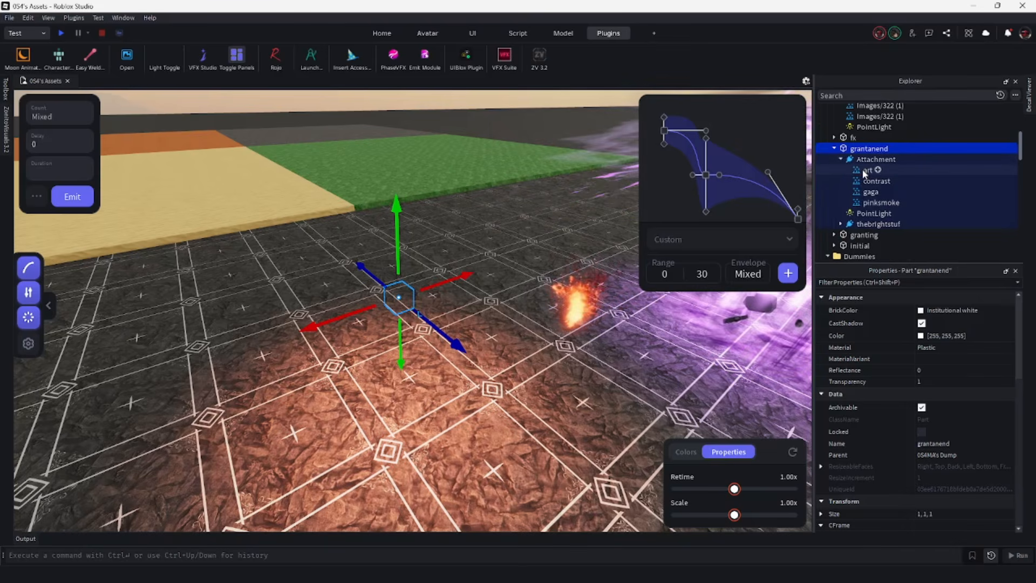
click(864, 170)
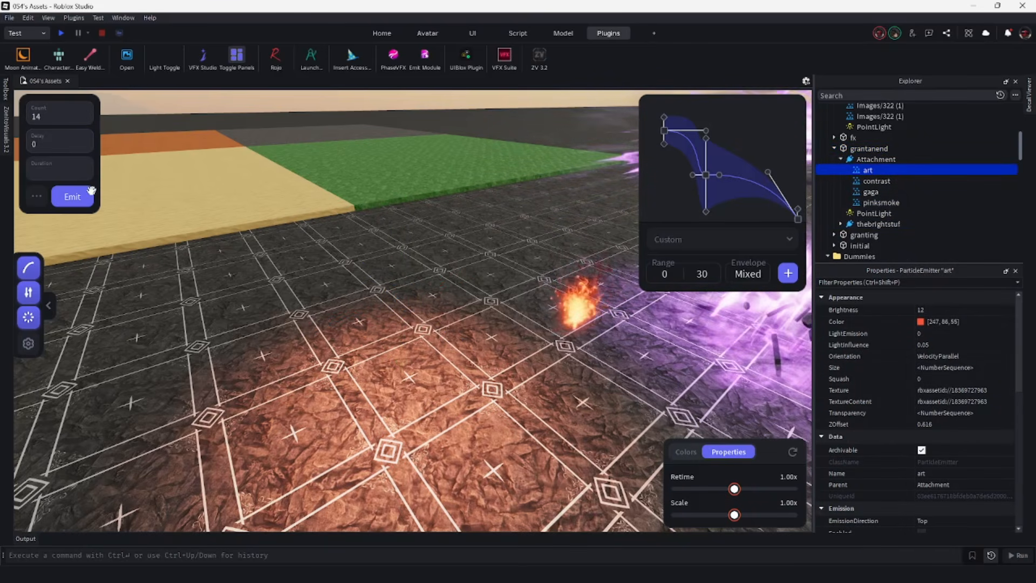
Test-emit the art particle emitter, trying a delay of 1 and a duration of 2.
click(67, 201)
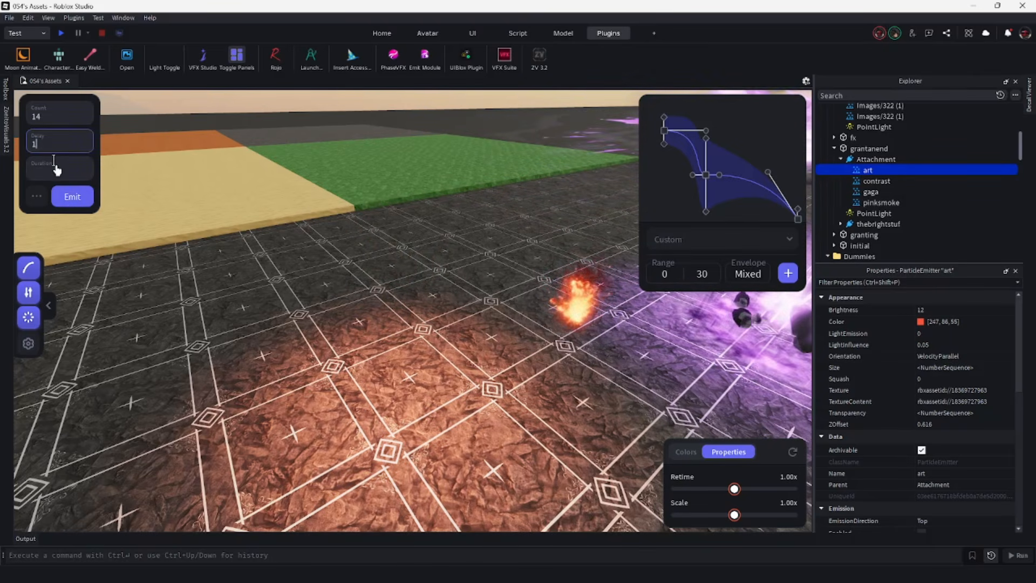
click(75, 197)
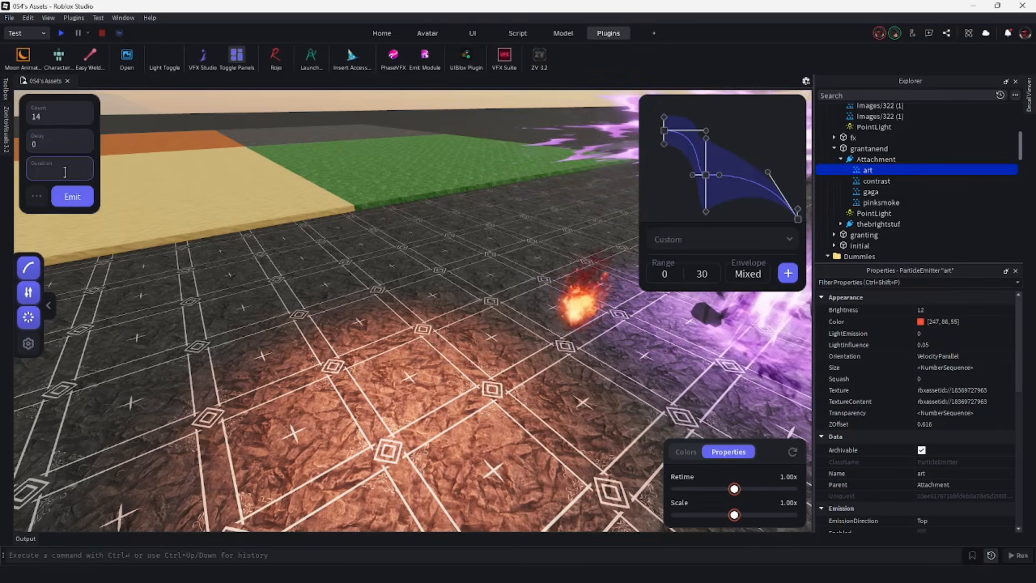
scroll(1005, 425, down, 5)
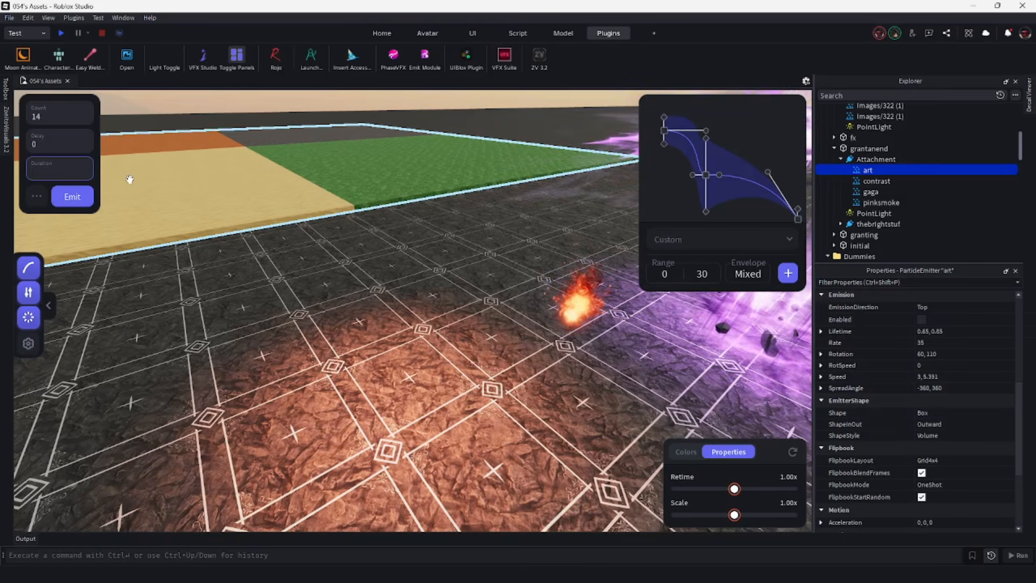
text(2)
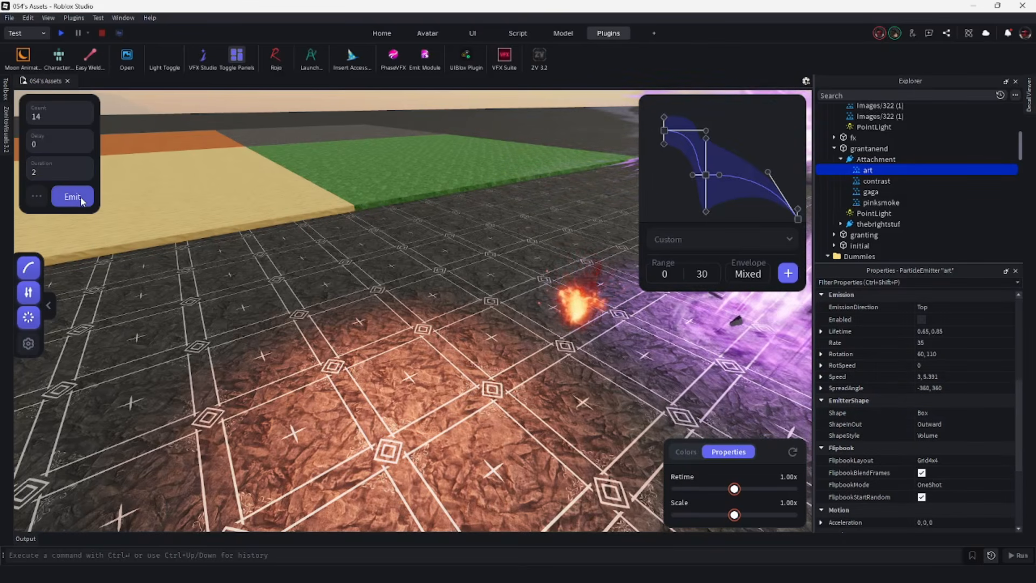
click(80, 197)
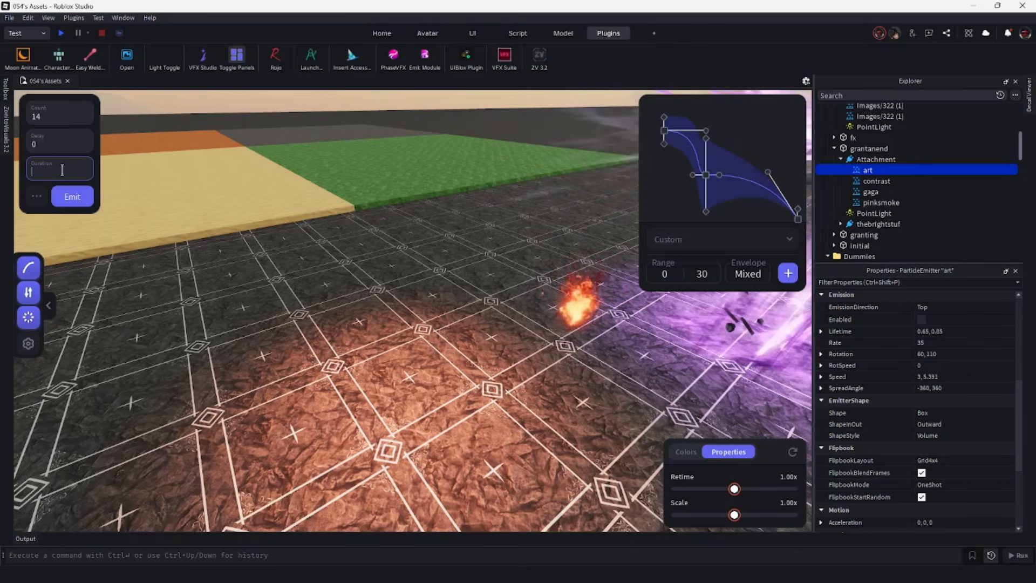
Select the black ground effect part, turn on its Trail emit option and show the trail's radius and speed settings.
click(41, 197)
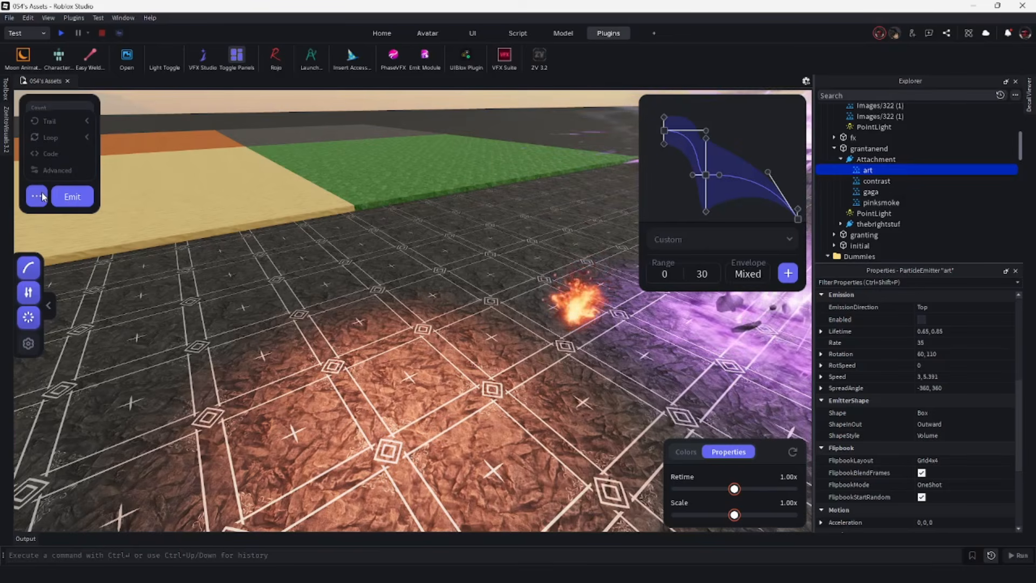
right_drag(427, 239, 414, 266)
scroll(445, 252, up, 6)
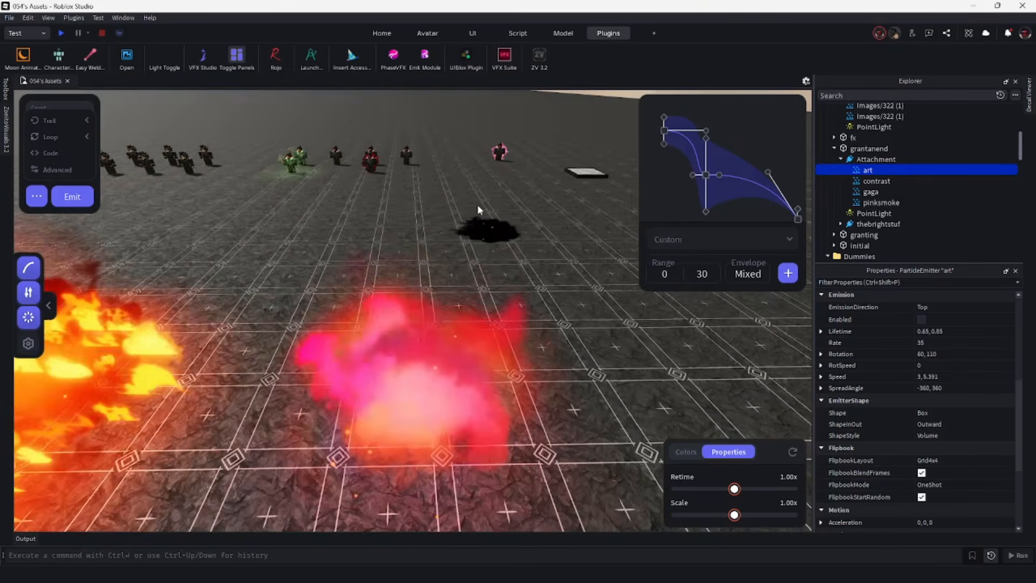
click(526, 329)
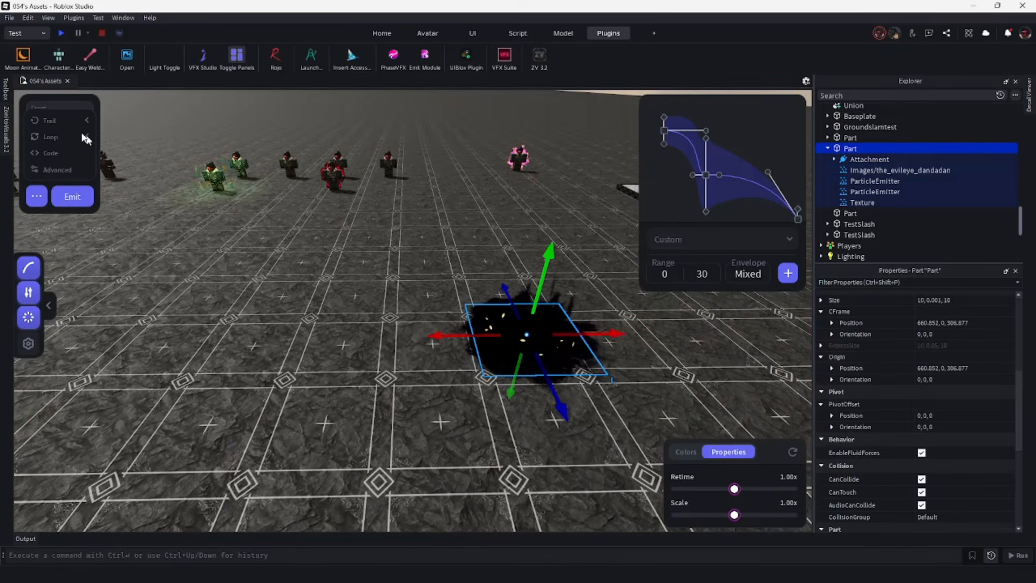
click(51, 121)
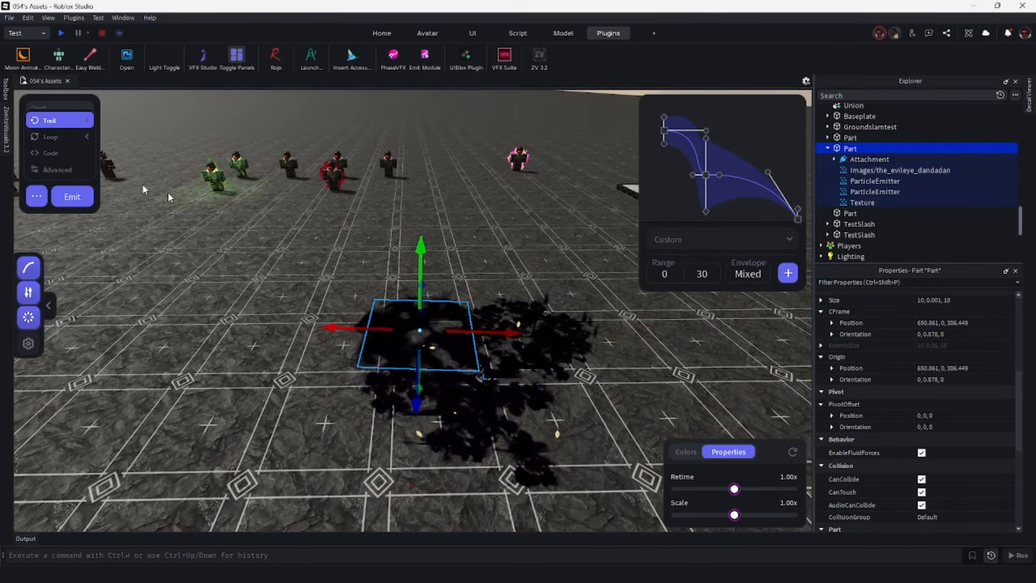
click(87, 120)
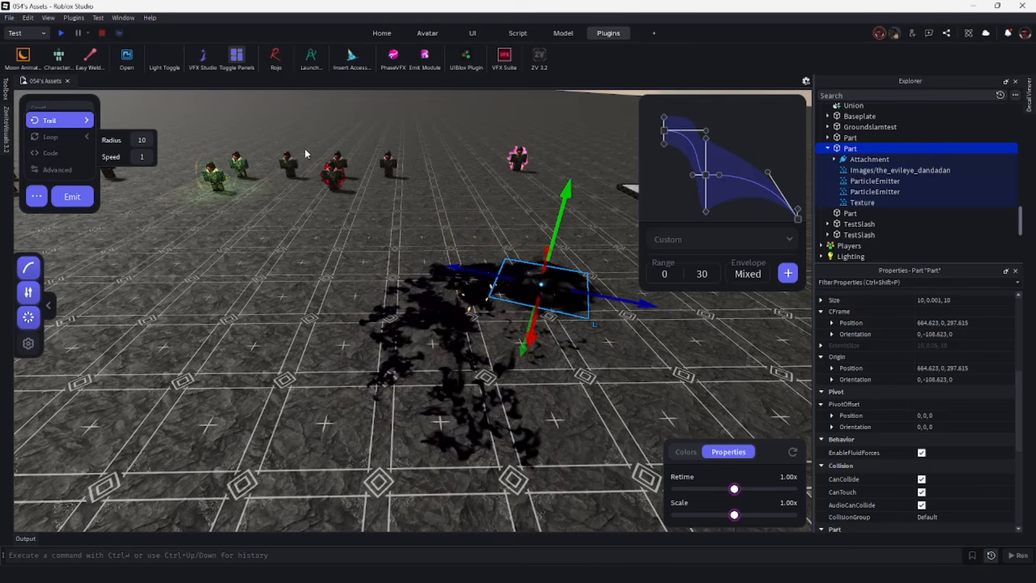
Set the trail's radius to 20 and its speed to 5.
right_drag(305, 148, 304, 149)
click(142, 139)
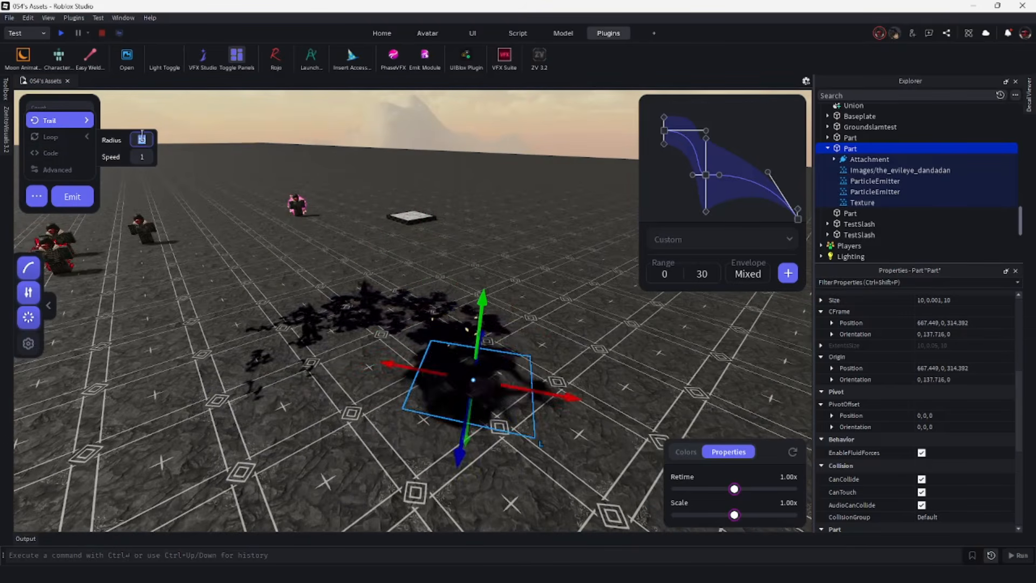
text(20)
key(Return)
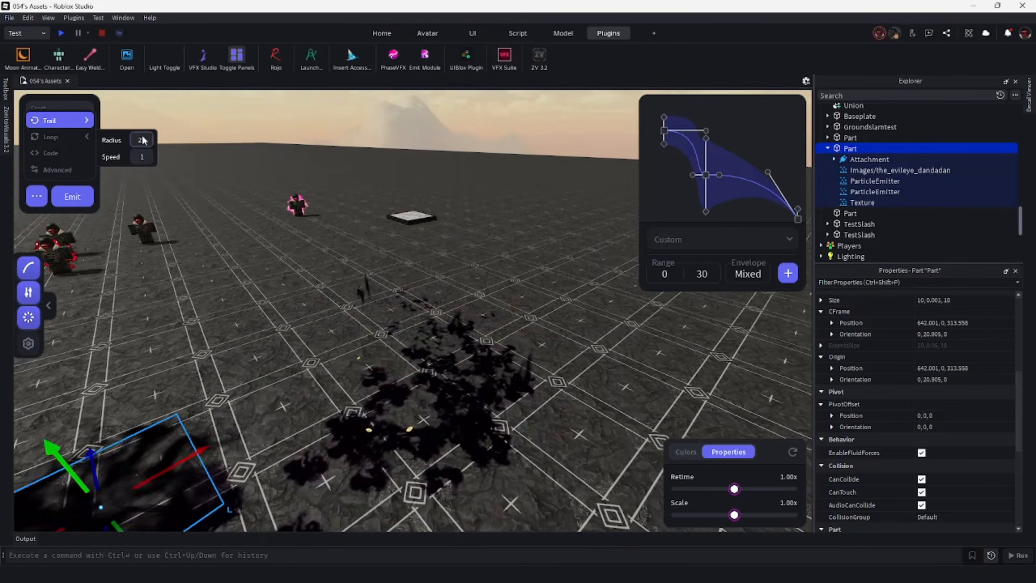
click(148, 157)
text(5)
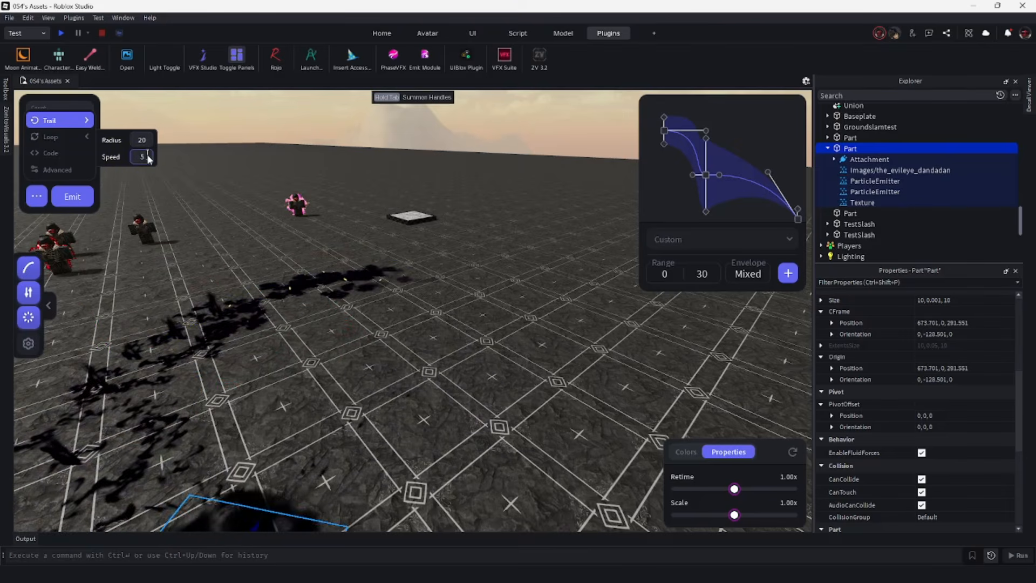
key(Return)
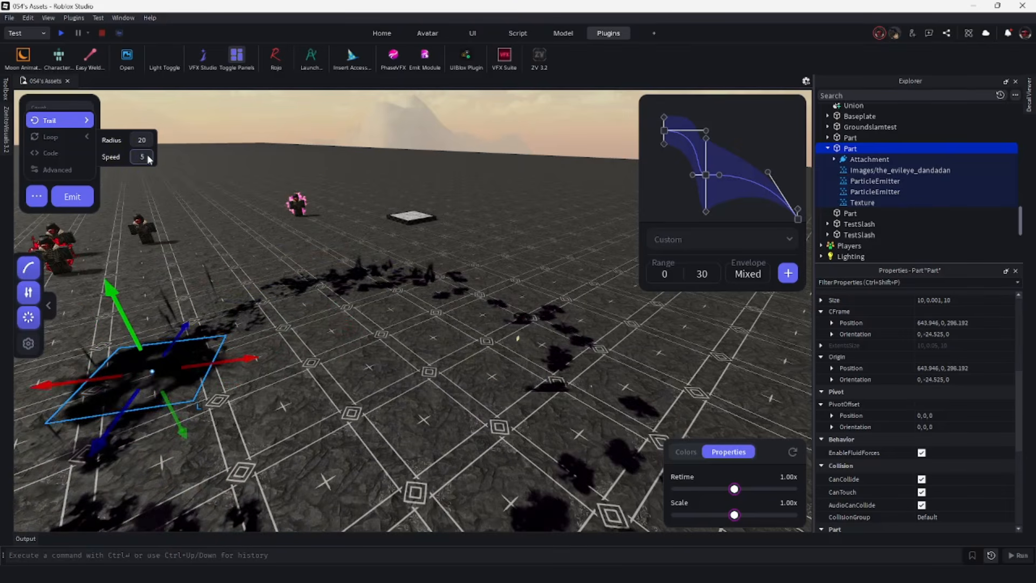
Set the trail's radius to 5 and its speed to 1.
click(146, 141)
text(5)
click(148, 157)
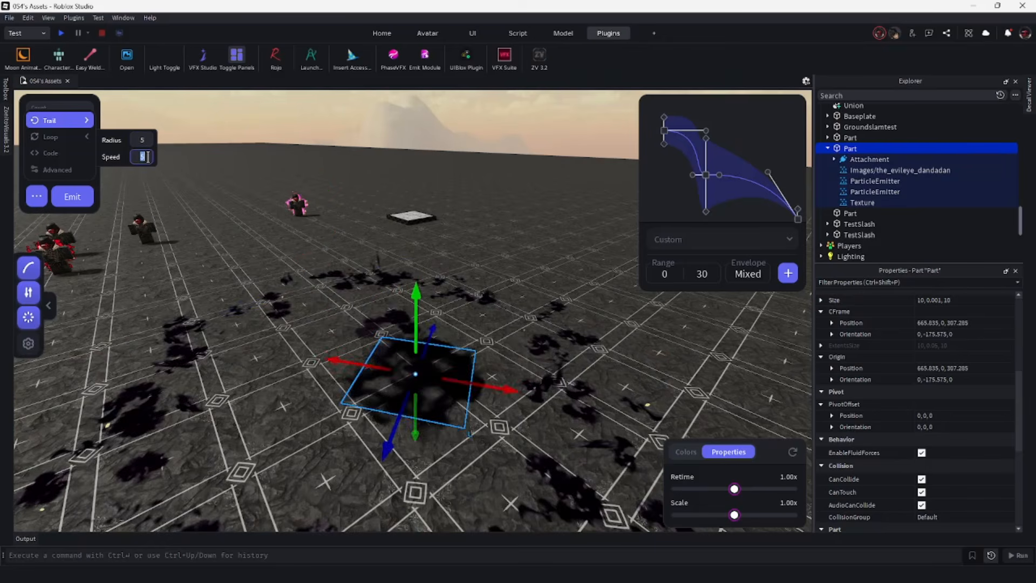
text(1)
key(Return)
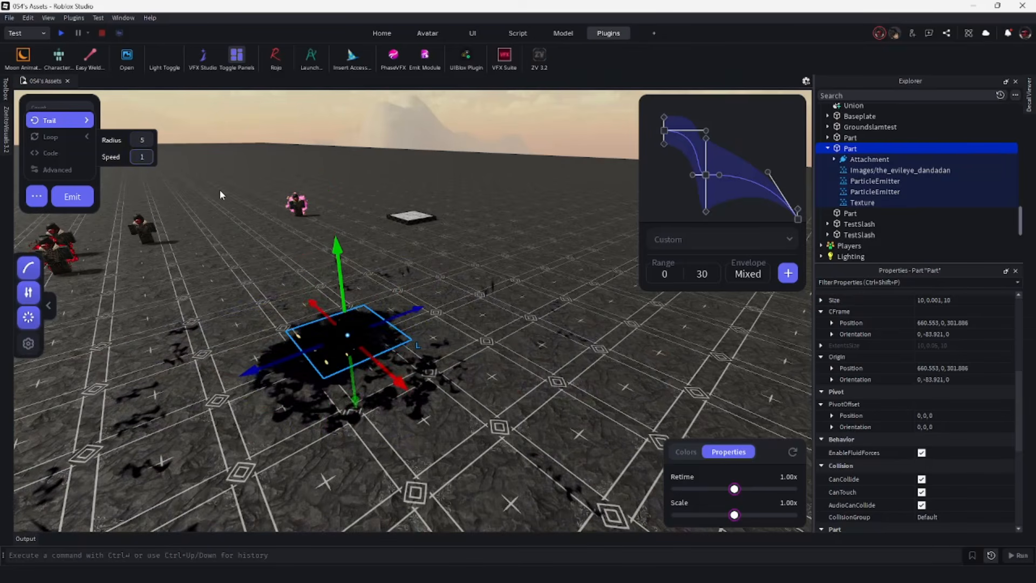
Deselect the black effect part to stop its trail, reselect it and show its extra emit options.
click(542, 430)
right_drag(538, 428, 459, 360)
click(458, 359)
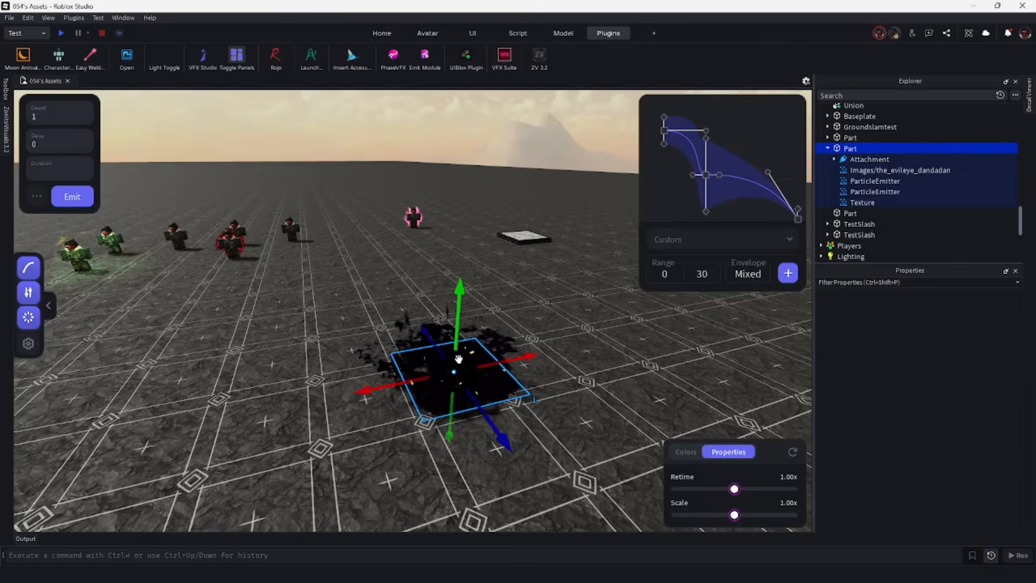
click(36, 197)
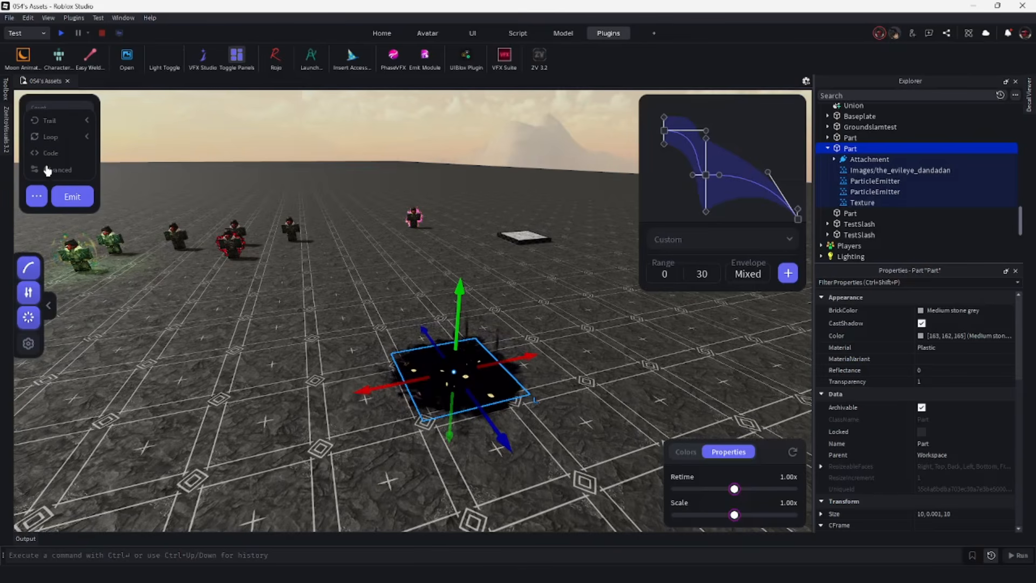
Find the effect at the frontmost dummy and select all Maverick Impact Attachment emitters from 59 to Images/spinball (1).
click(218, 304)
right_drag(218, 304, 218, 305)
scroll(370, 248, up, 8)
scroll(381, 246, up, 4)
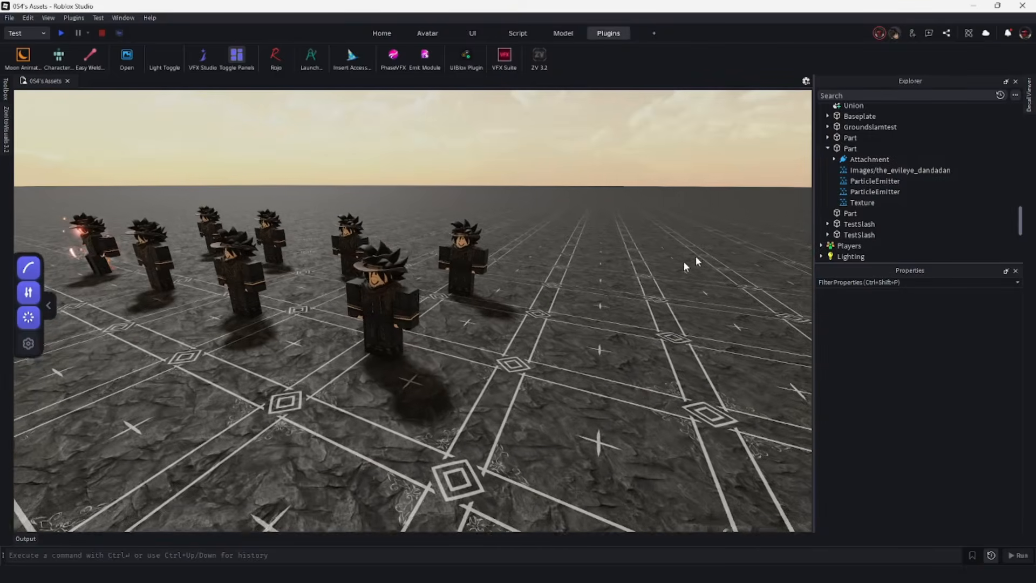
key(a)
key(e)
right_drag(527, 381, 527, 381)
drag(477, 304, 402, 358)
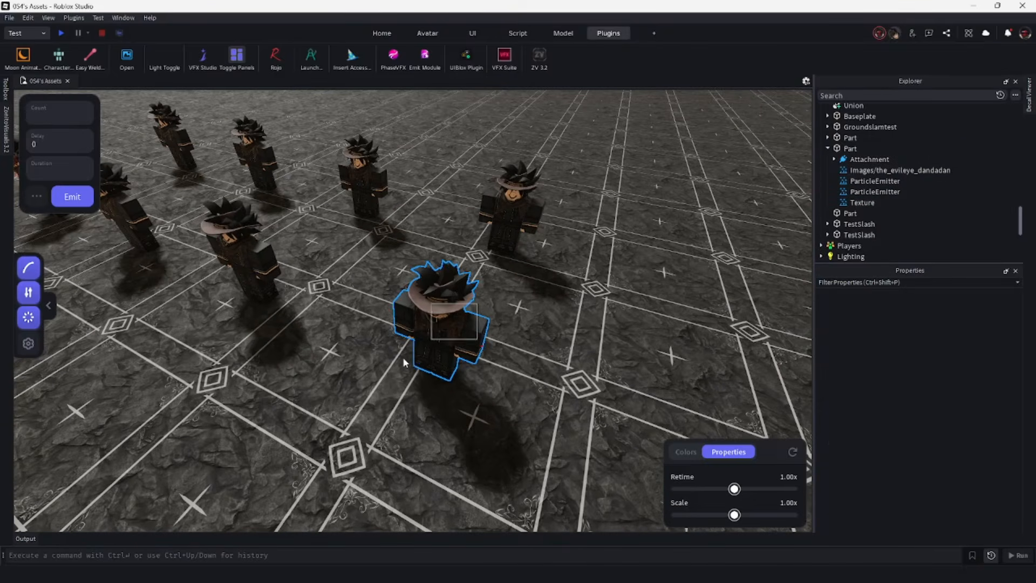
click(868, 236)
scroll(868, 228, down, 3)
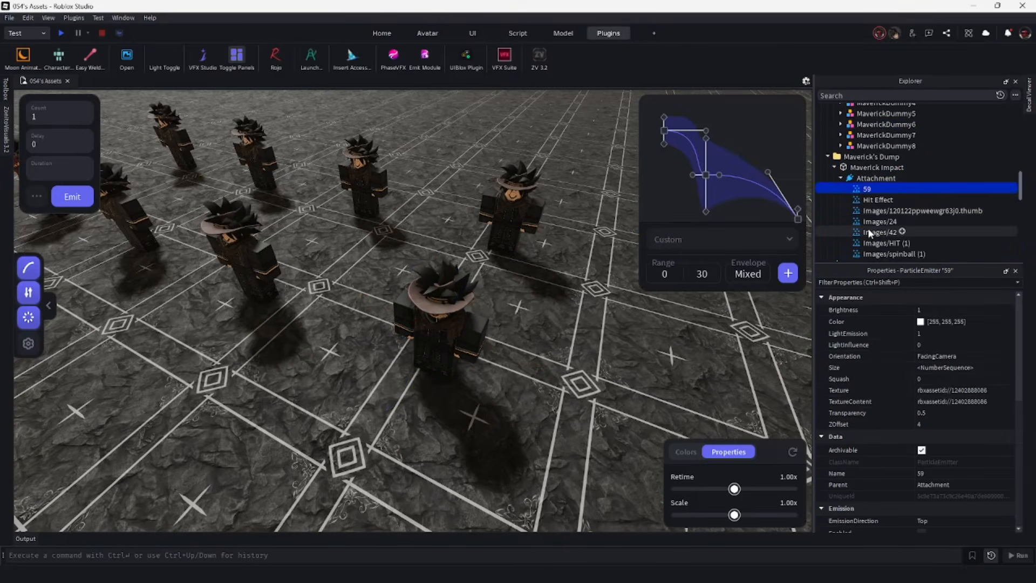
shift+click(867, 230)
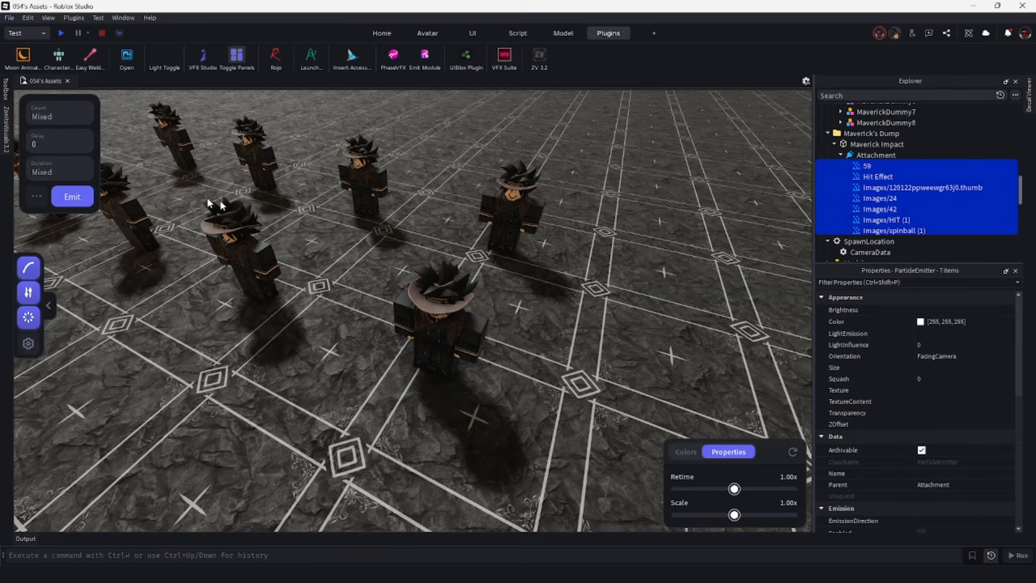
Turn on Loop for the selected Maverick Impact emitters to preview repeated emission, and turn it off again.
click(38, 200)
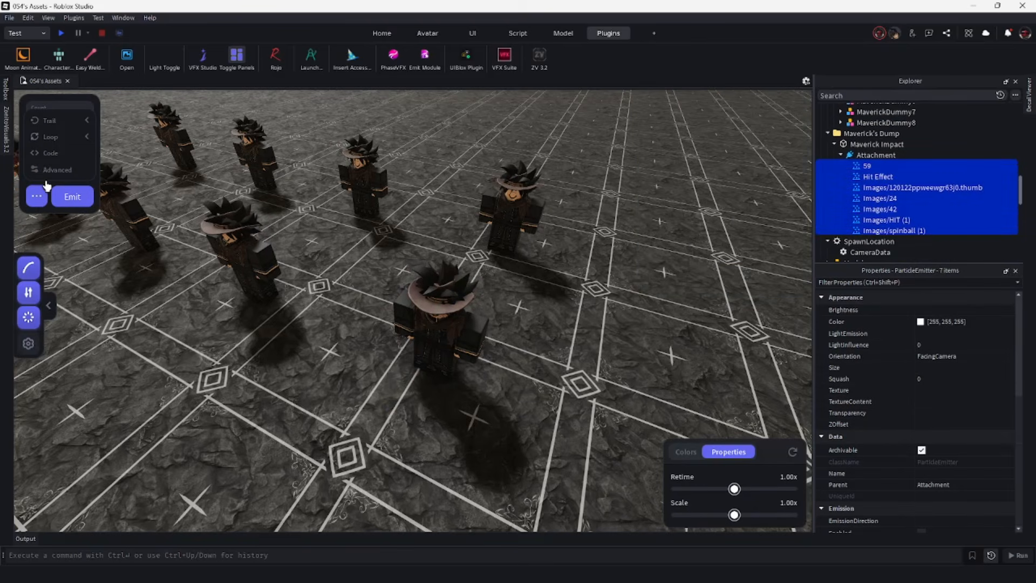
click(64, 136)
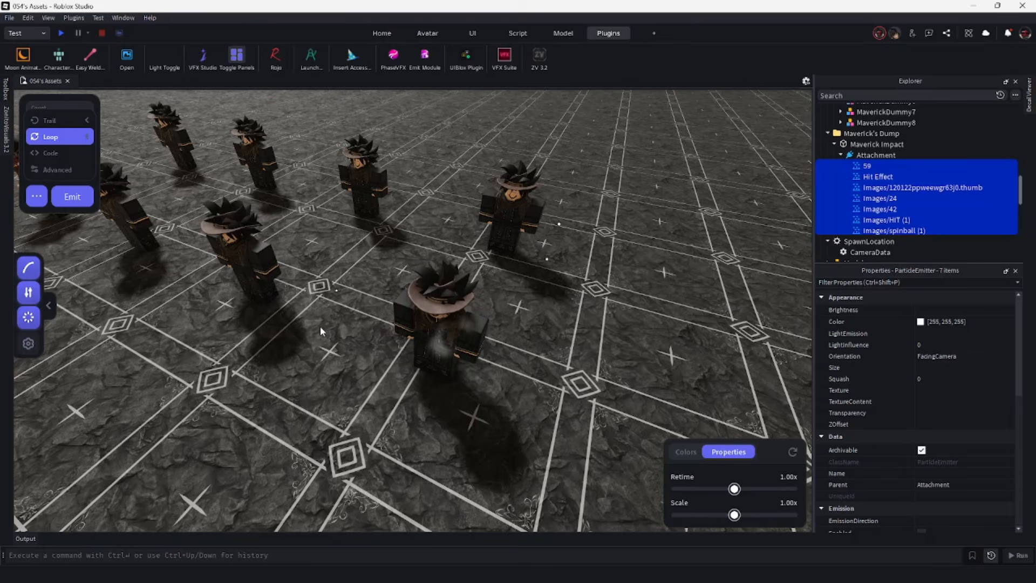
click(60, 138)
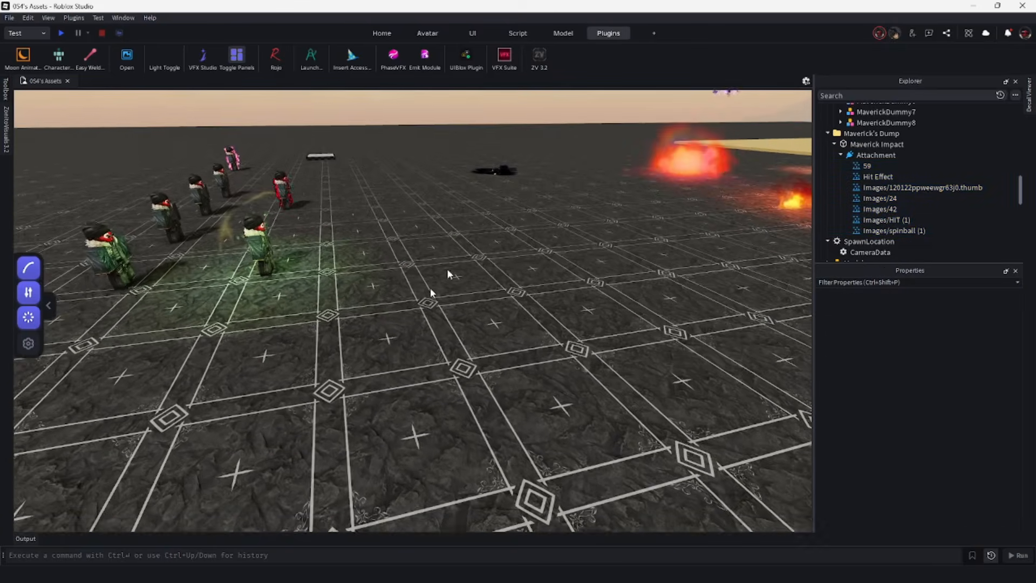
key(e)
key(w)
right_drag(525, 196, 555, 217)
click(744, 319)
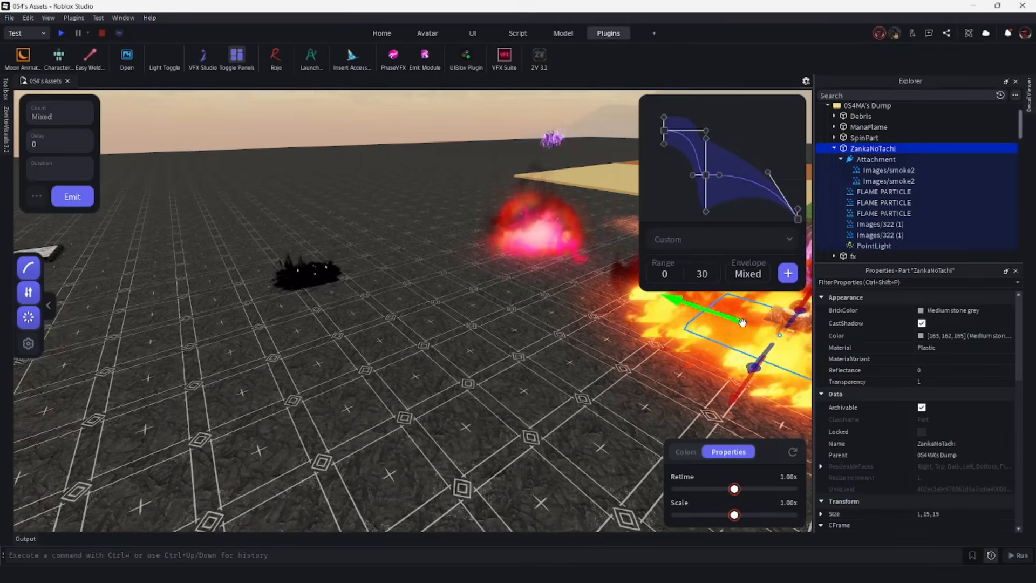
key(ctrl+d)
drag(741, 321, 344, 187)
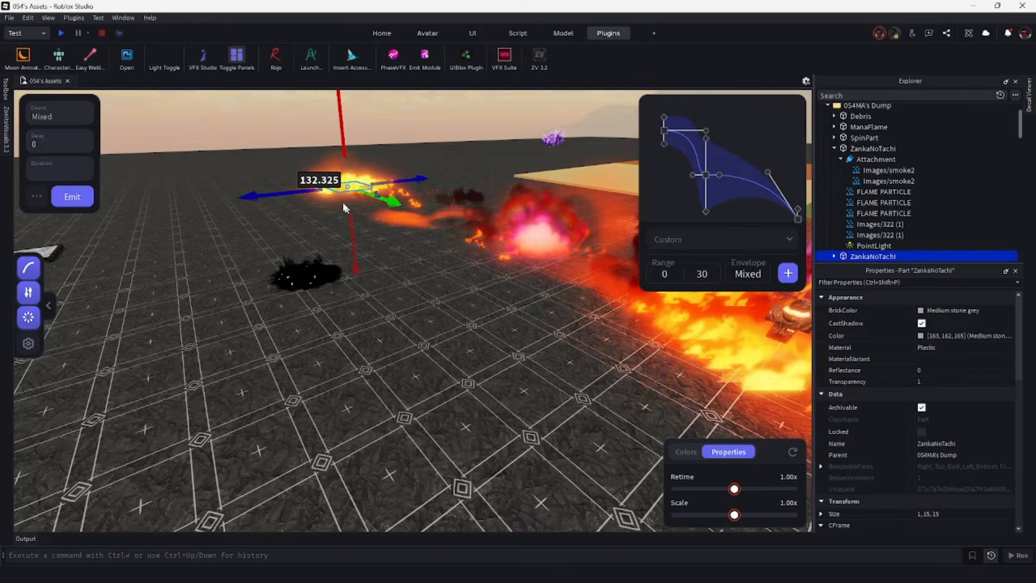
scroll(335, 199, up, 2)
key(Delete)
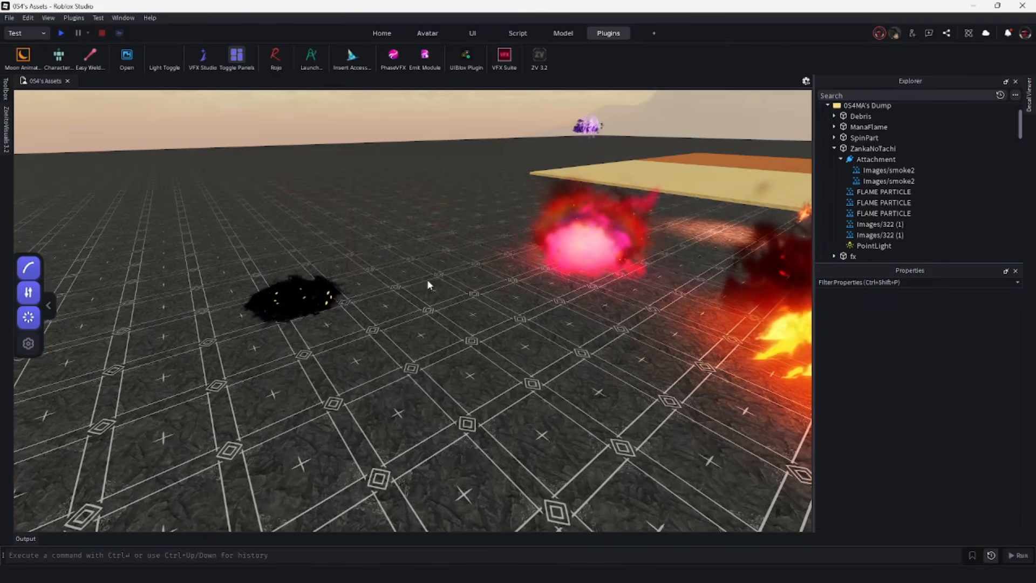
key(ctrl+z)
Duplicate the black ground effect part, place the copy beside the original and expand the copy in the hierarchy.
click(302, 285)
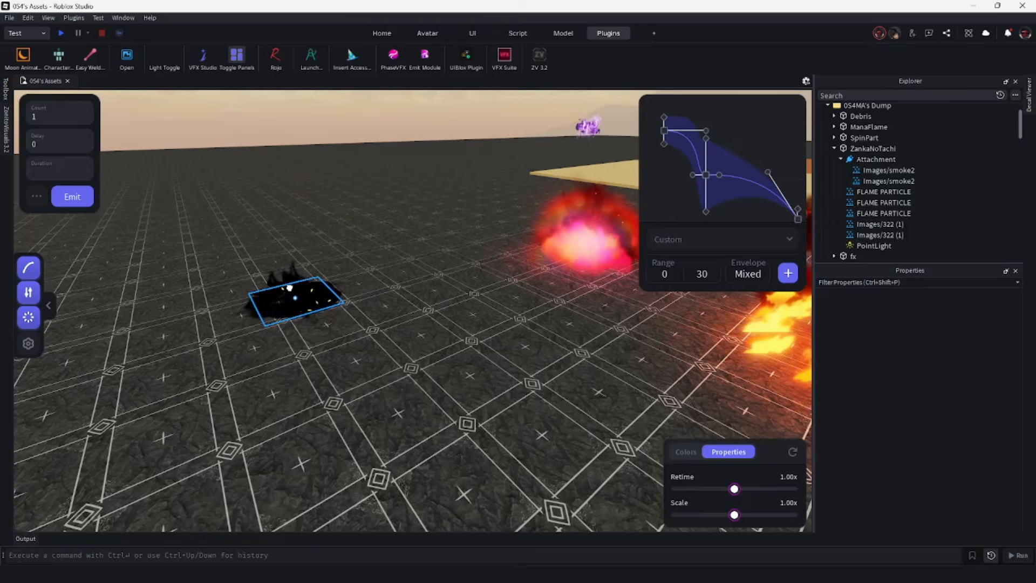
drag(445, 357, 462, 365)
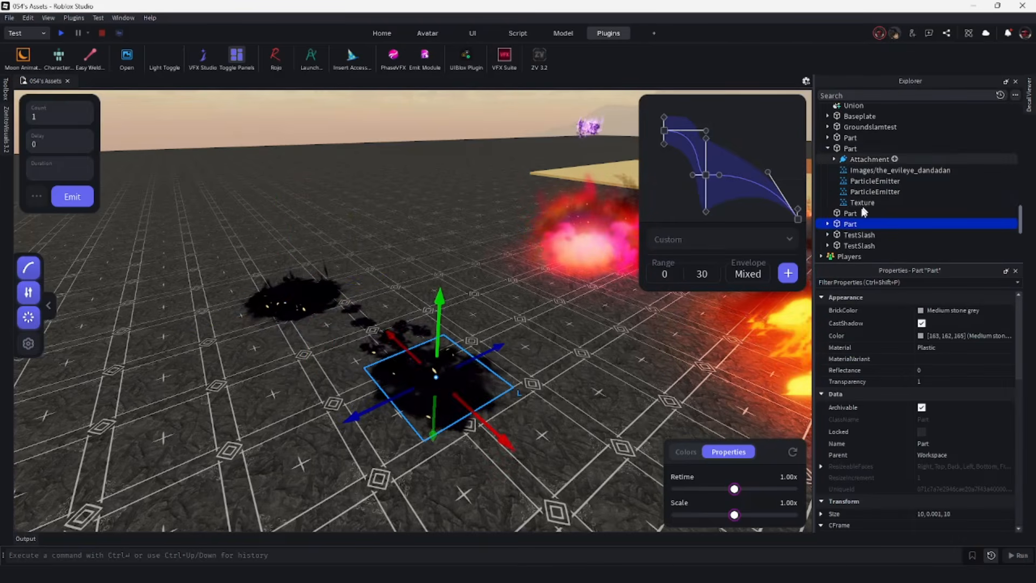
click(827, 224)
scroll(835, 220, down, 1)
scroll(836, 222, down, 2)
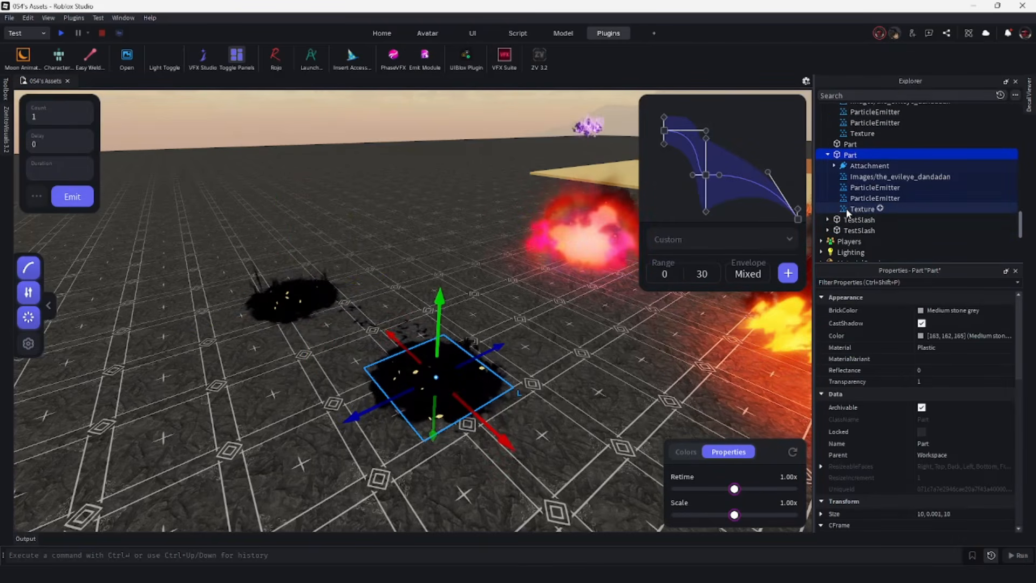
Delete the Texture emitter and both ParticleEmitter objects from the copied black effect part.
click(861, 209)
key(Delete)
click(858, 198)
key(Delete)
click(864, 188)
key(Delete)
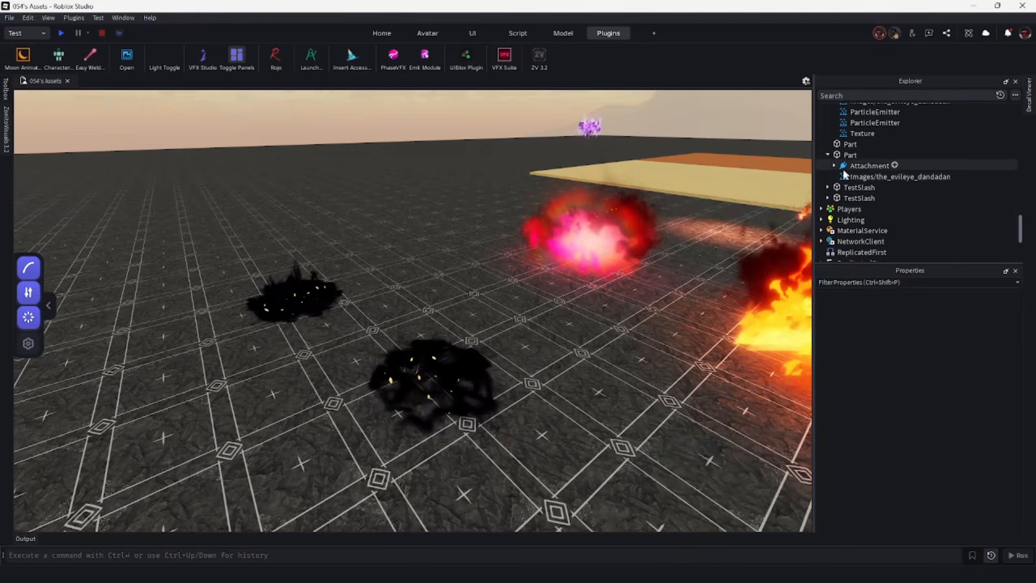
click(858, 176)
click(835, 165)
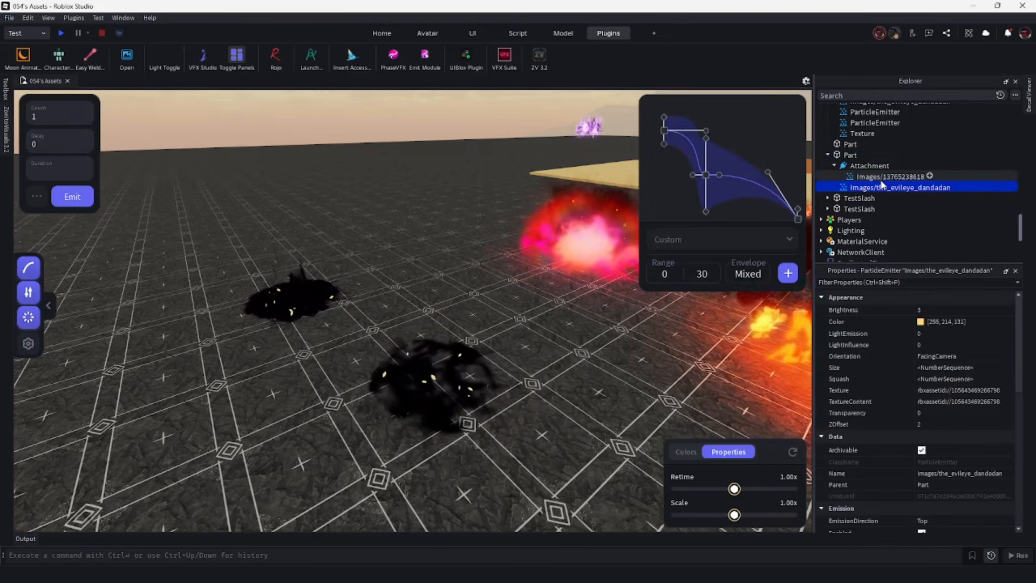
click(880, 178)
key(Delete)
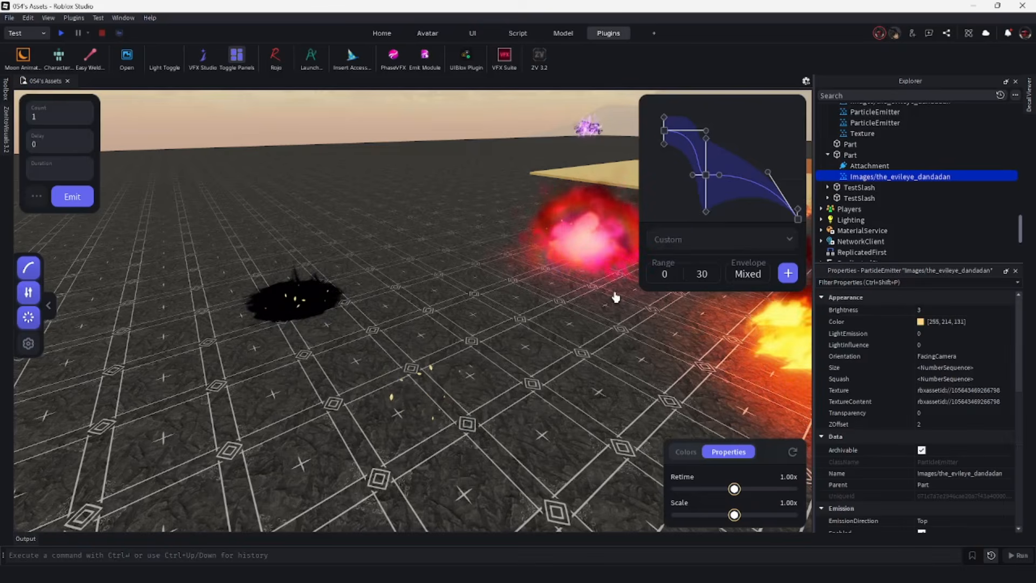
right_drag(616, 297, 614, 291)
key(w)
key(w)
key(d)
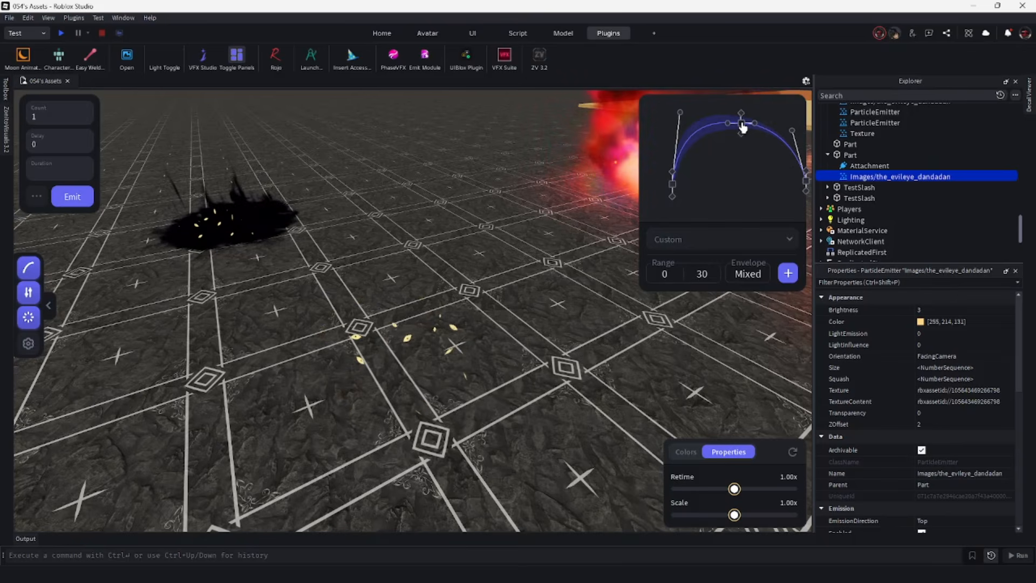
Apply the custom curve with range 0 to 30 to the evileye emitter's Size and browse the other properties the curve can drive.
click(788, 272)
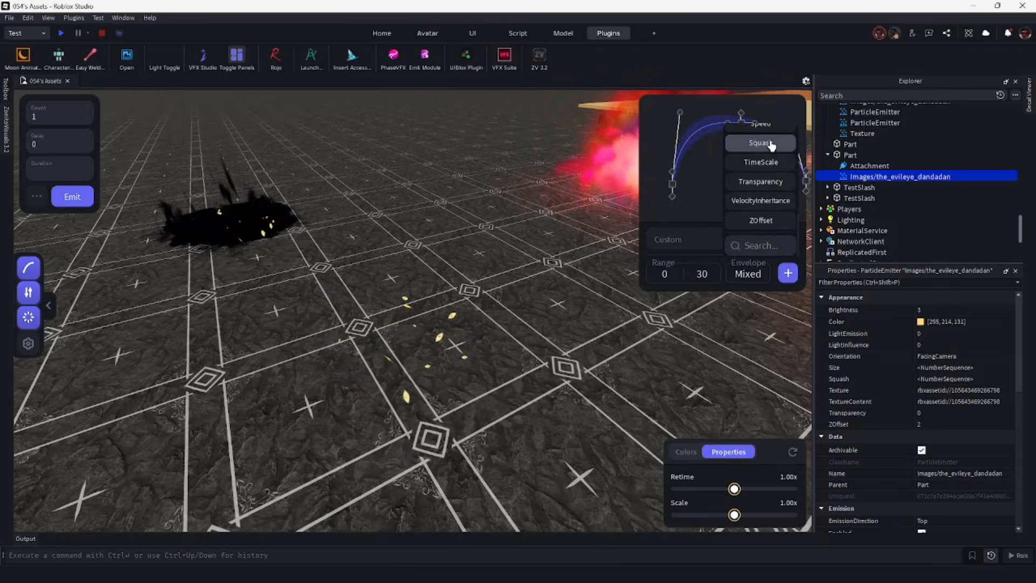
scroll(772, 162, up, 4)
scroll(774, 181, down, 3)
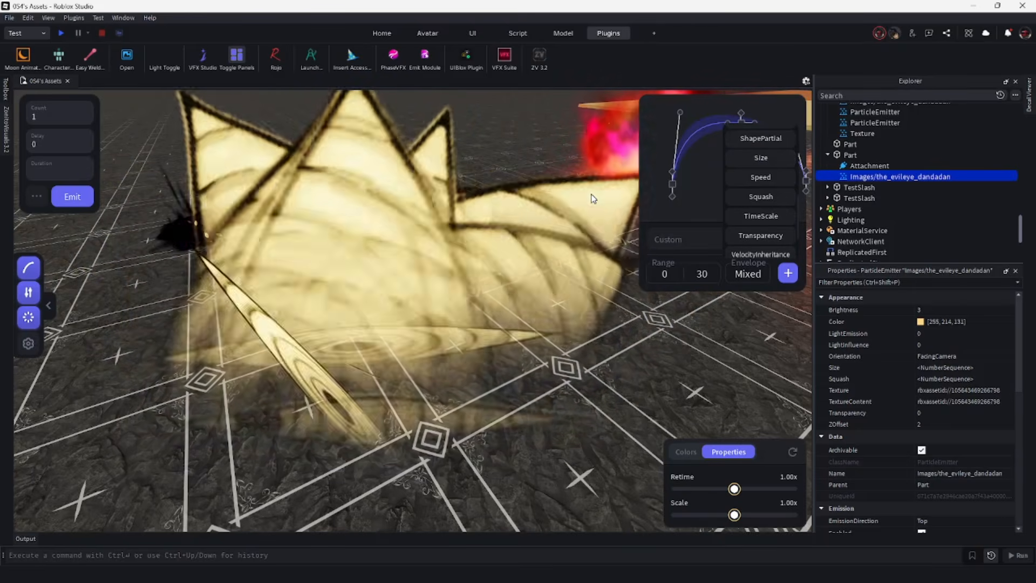
right_drag(592, 195, 591, 185)
key(s)
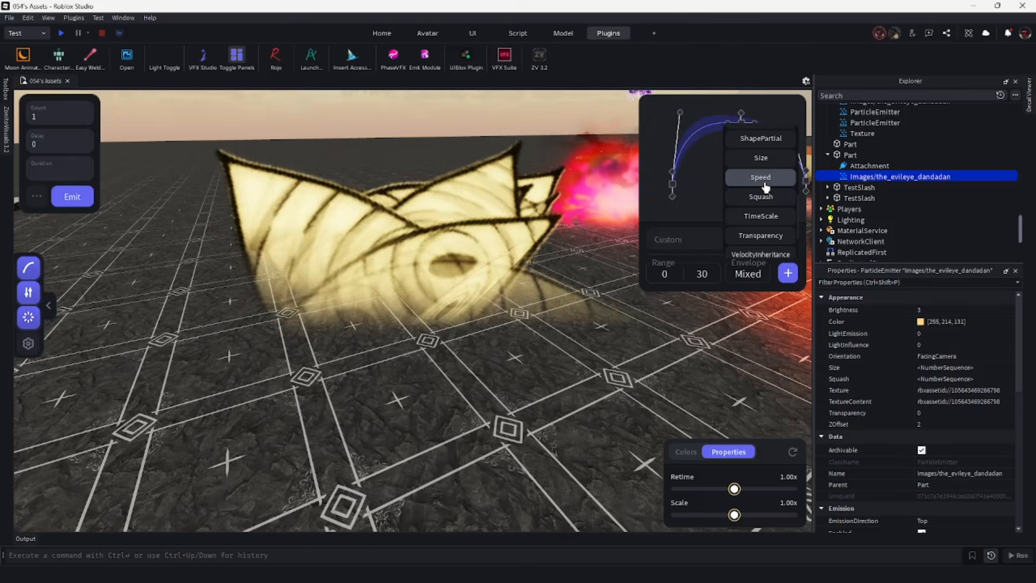
scroll(766, 183, down, 2)
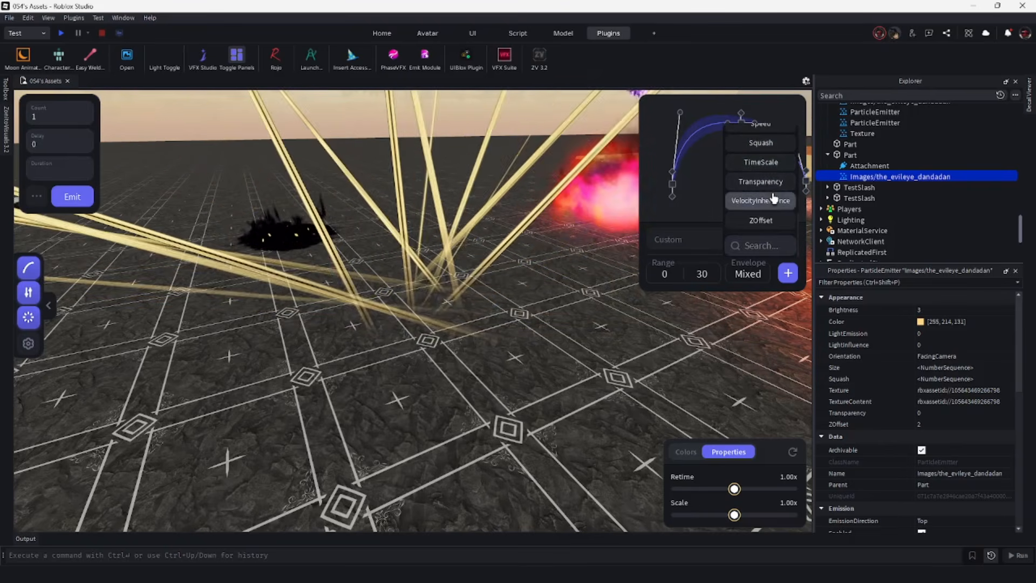
scroll(773, 198, up, 1)
scroll(773, 198, down, 1)
click(765, 186)
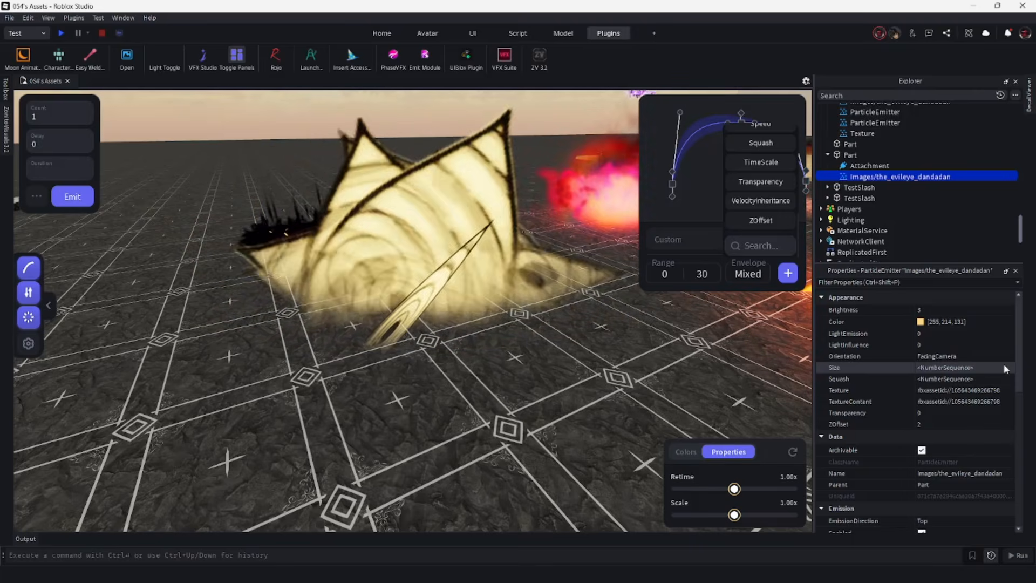
Set the emitter's Size to 1 and raise the end keypoint to 10 in its Size graph.
click(1002, 366)
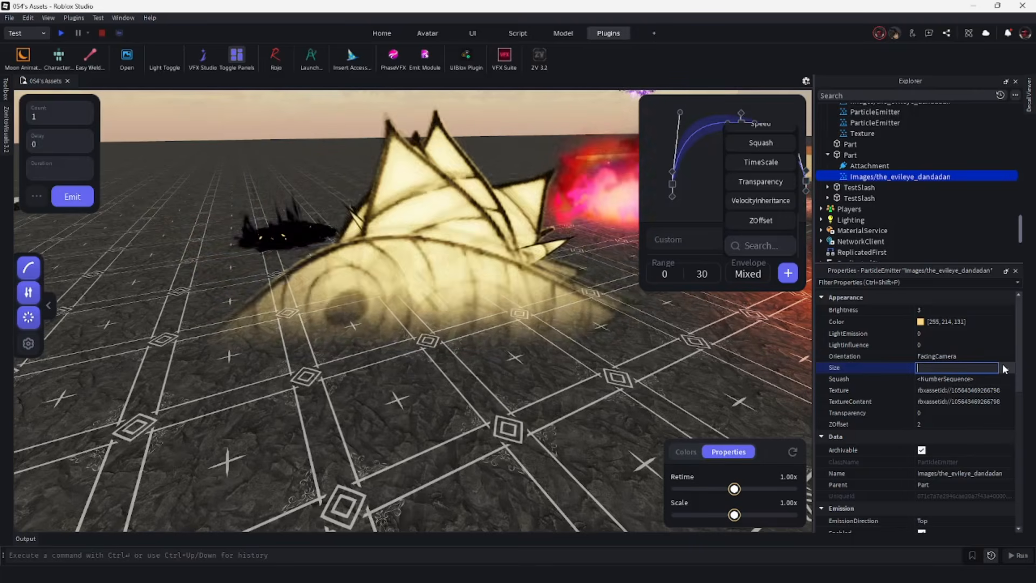
text(30)
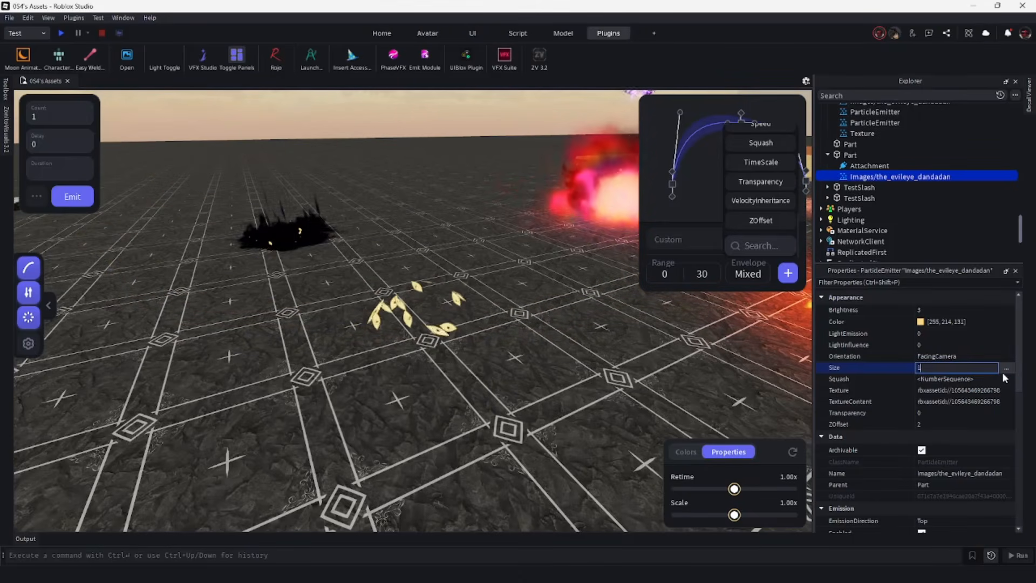
click(1005, 369)
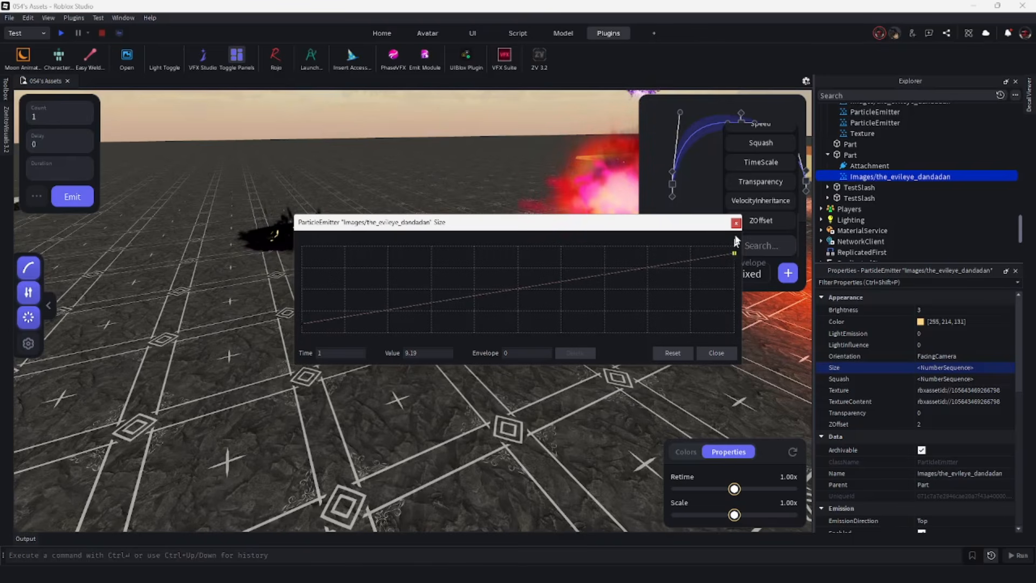
click(716, 353)
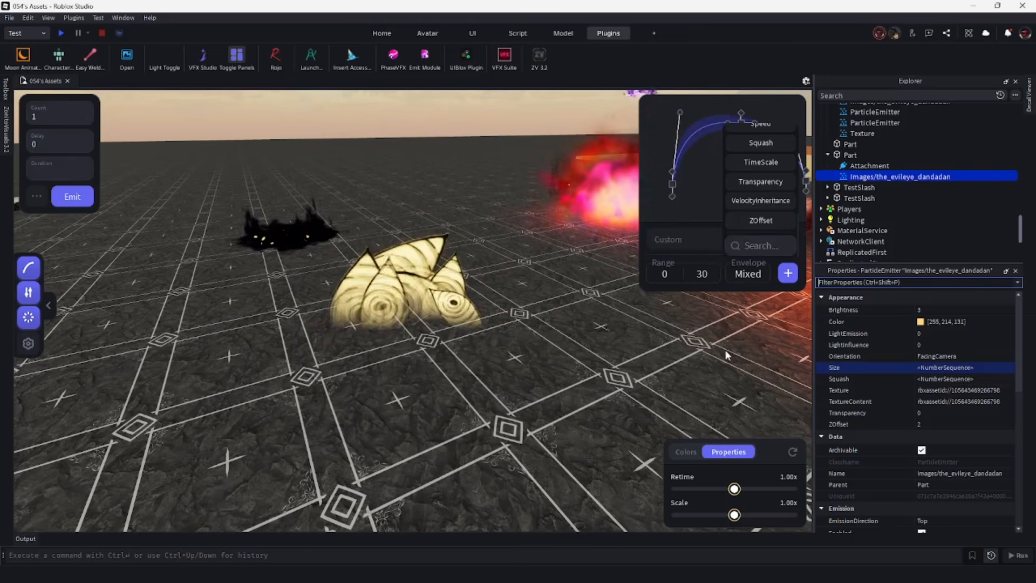
Try to set the Size graph's end keypoint value to 30, and apply the plugin's custom curve to Size again.
click(1010, 364)
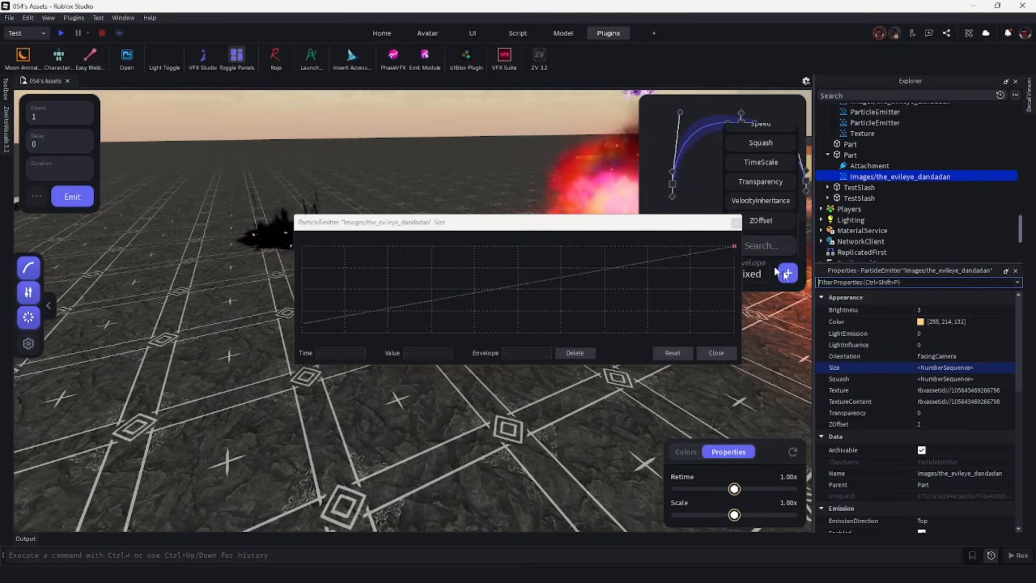
click(733, 247)
drag(674, 223, 658, 358)
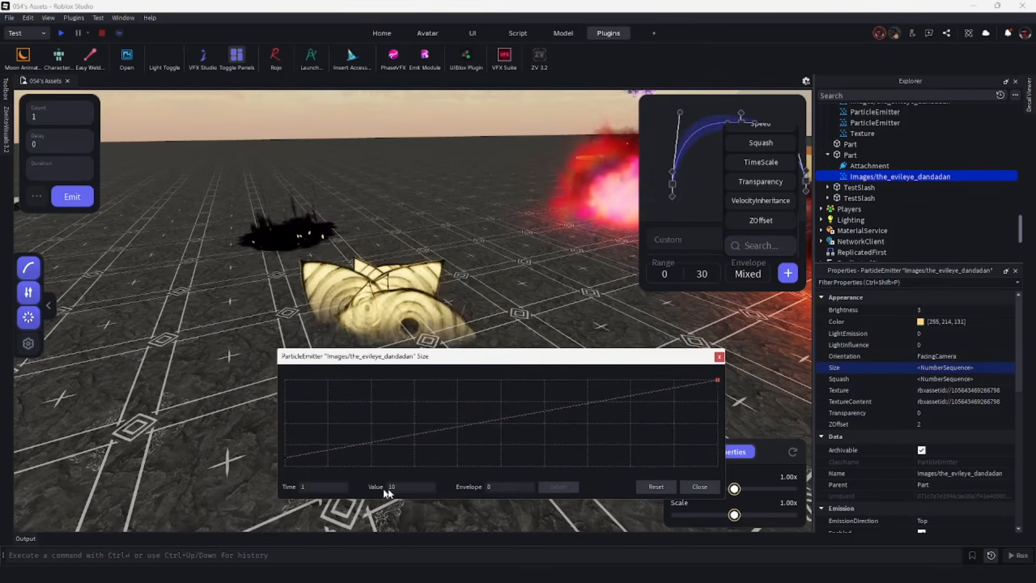
double_click(409, 486)
text(30)
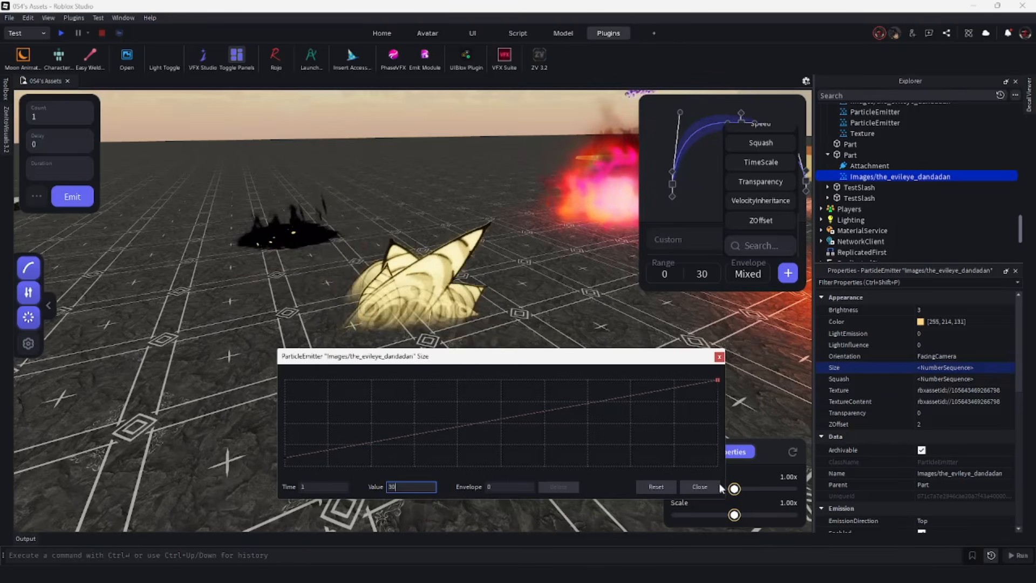
click(699, 486)
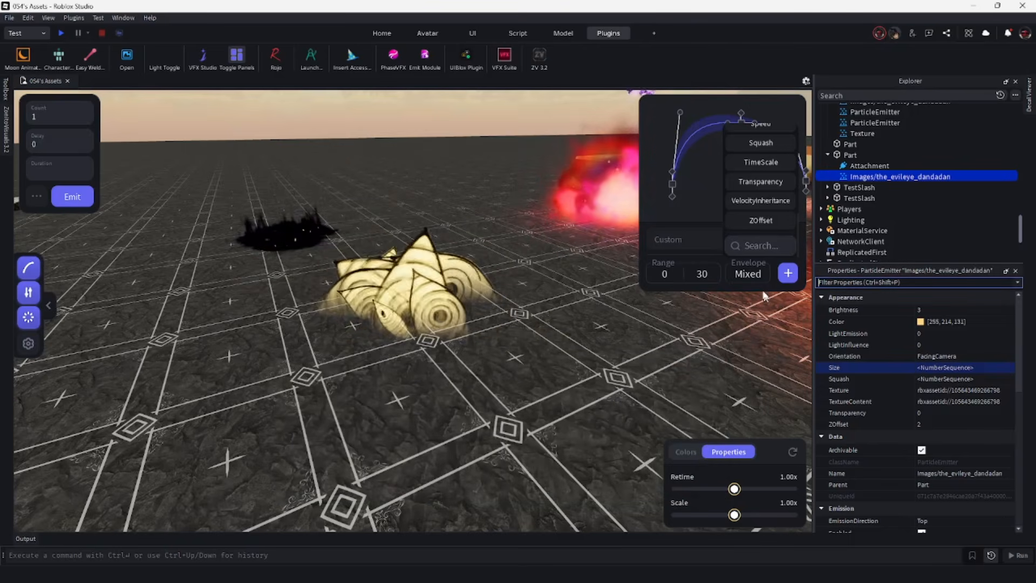
scroll(771, 167, up, 3)
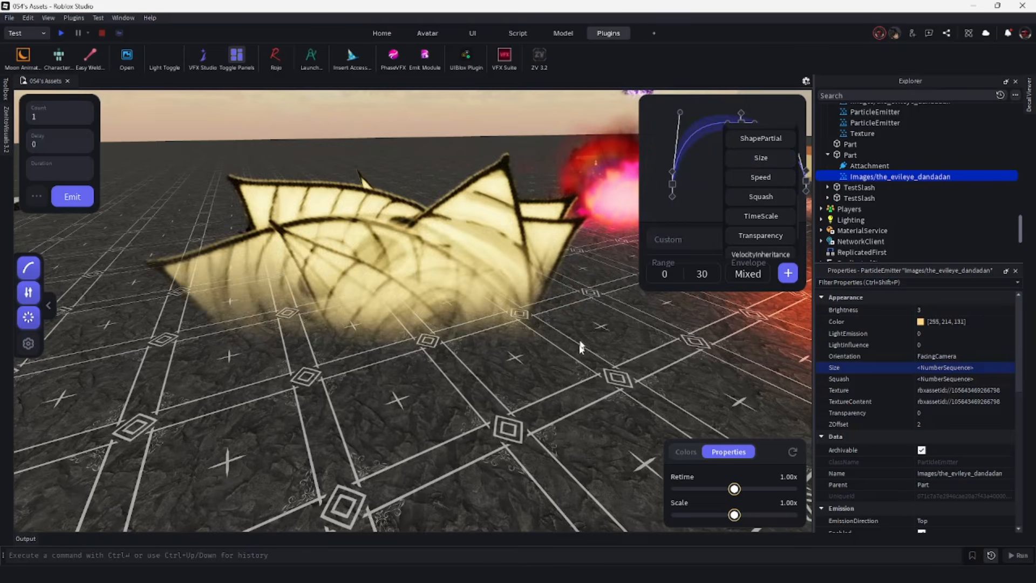
Delete the copied effect part that holds the Images/the_evileye_dandadan emitter.
click(561, 402)
click(348, 319)
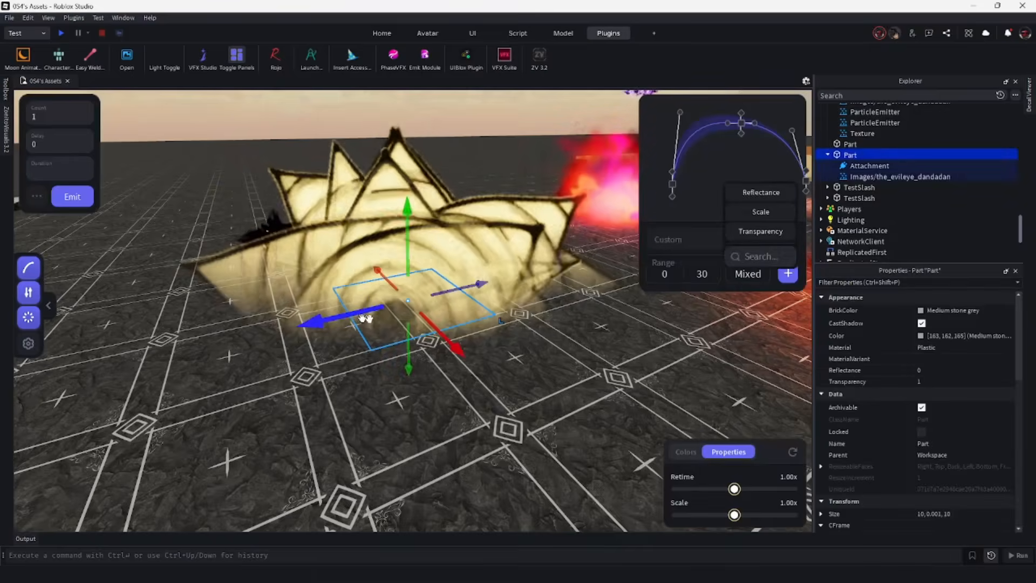
key(Delete)
Duplicate the ZankaNoTachi fire part, place the copy beside the original and show the color adjustments for the copy.
right_drag(509, 270, 508, 273)
click(436, 275)
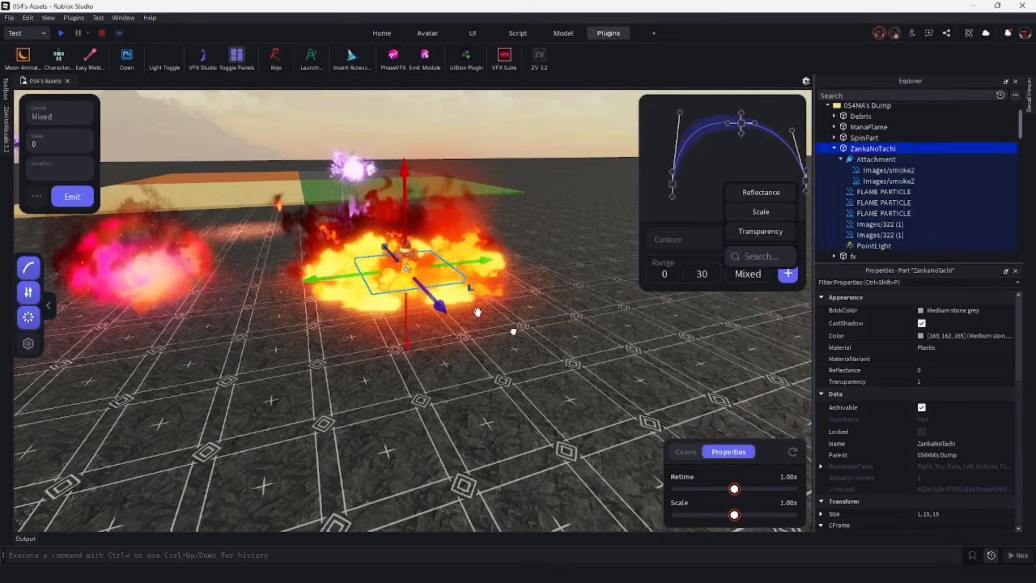
click(692, 453)
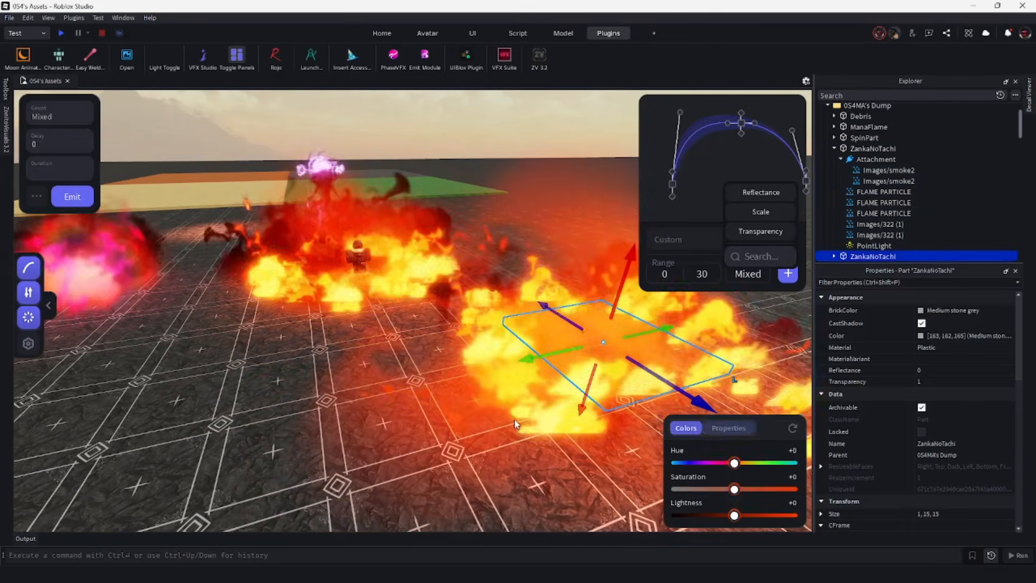
right_drag(514, 419, 515, 418)
key(s)
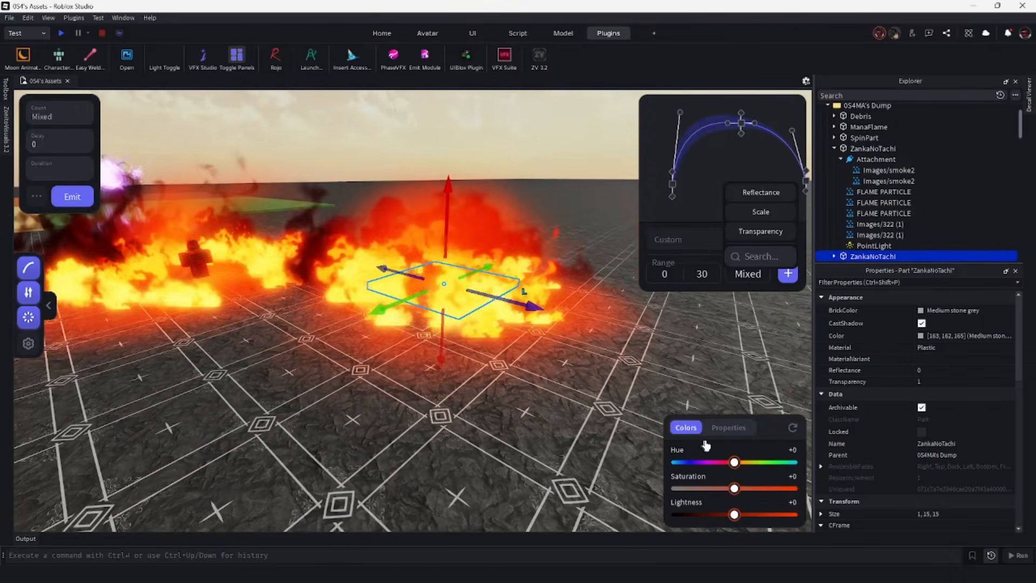
Recolor the copied fire effect with Hue -38, Saturation +100 and Lightness about +3, trying a much darker Lightness first.
mouse_move(733, 464)
mouse_down()
mouse_move(676, 464)
mouse_move(793, 457)
mouse_move(707, 464)
mouse_move(786, 466)
mouse_move(707, 469)
mouse_move(769, 471)
mouse_move(721, 470)
mouse_up()
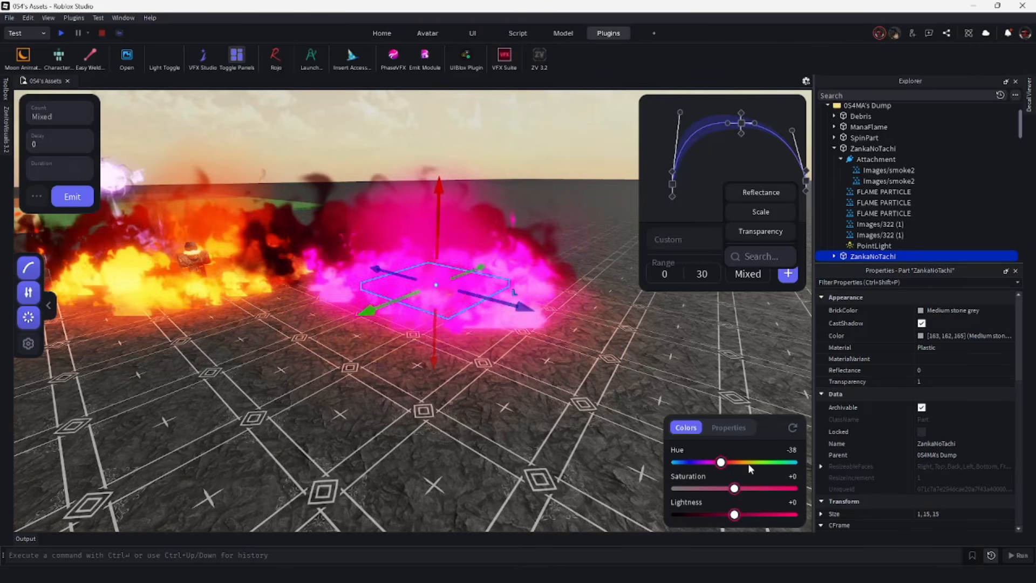
drag(734, 515, 681, 515)
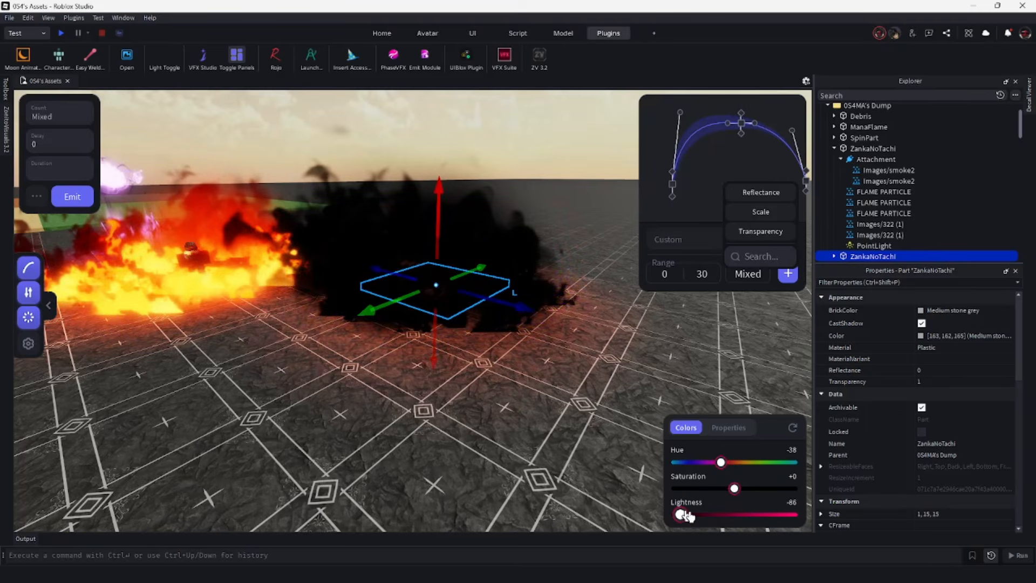
drag(848, 517, 832, 494)
mouse_move(727, 517)
mouse_down()
mouse_move(782, 514)
mouse_move(735, 514)
mouse_up()
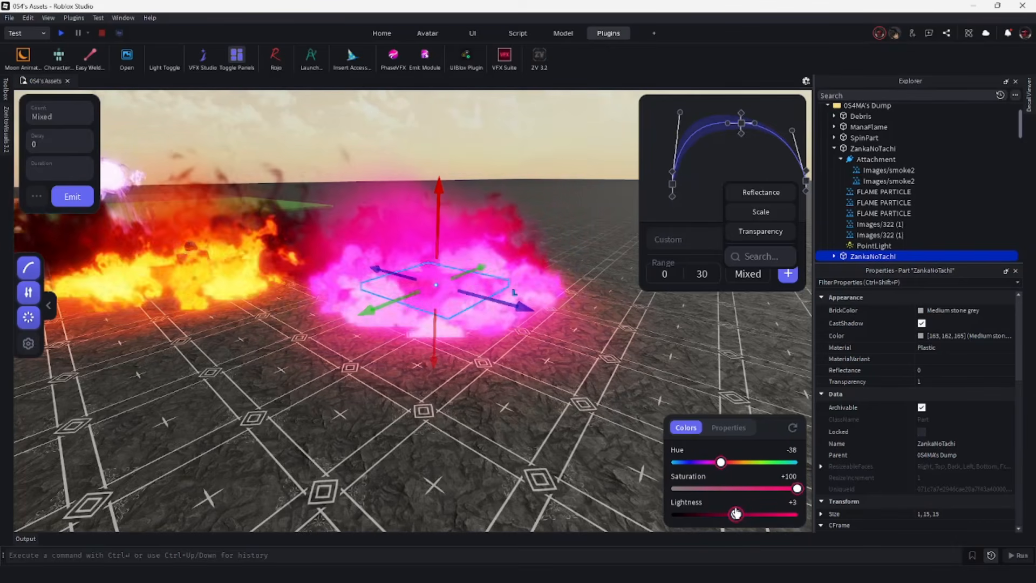
Set the copied fire effect's Scale to 1.73x and its Retime to 0.10x after trying 2.00x.
click(728, 427)
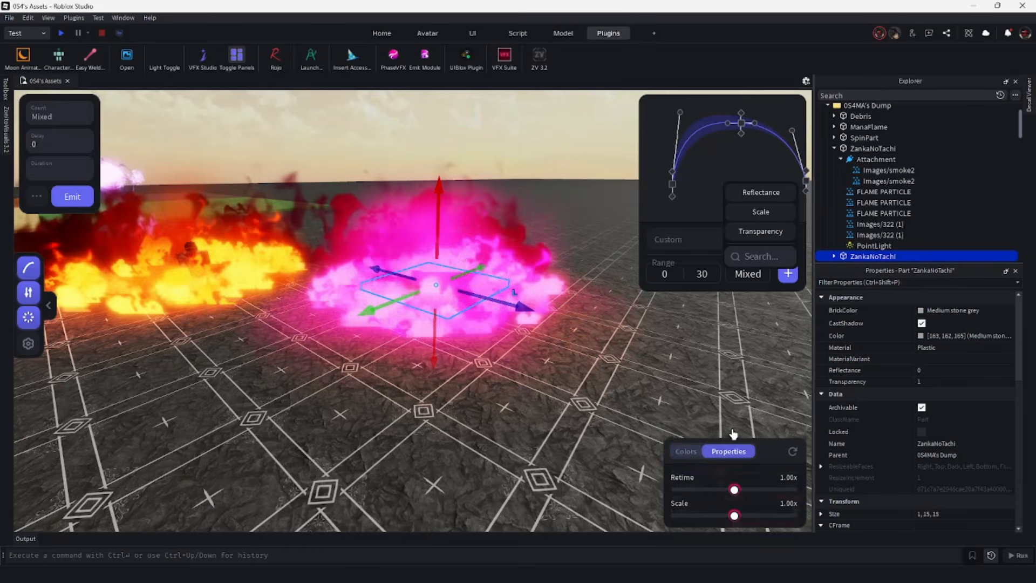
drag(732, 515, 816, 492)
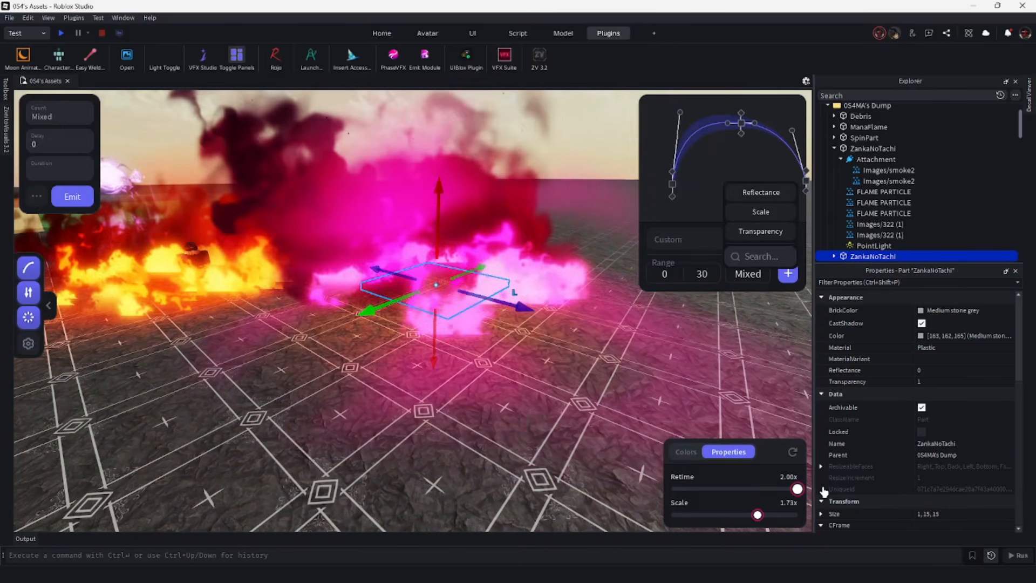
drag(775, 490, 600, 493)
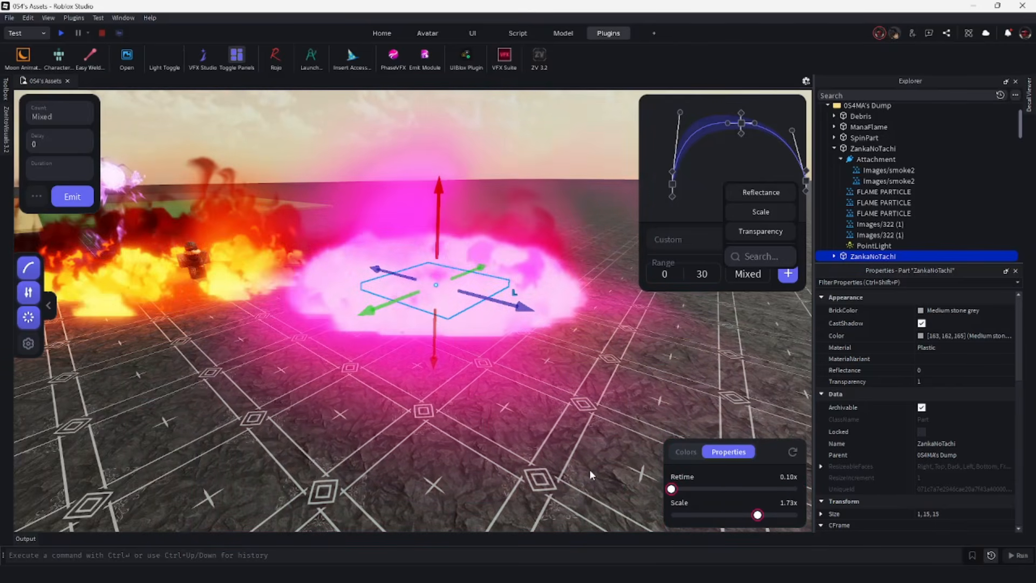
Delete the recolored ZankaNoTachi copy from the scene.
key(Delete)
key(e)
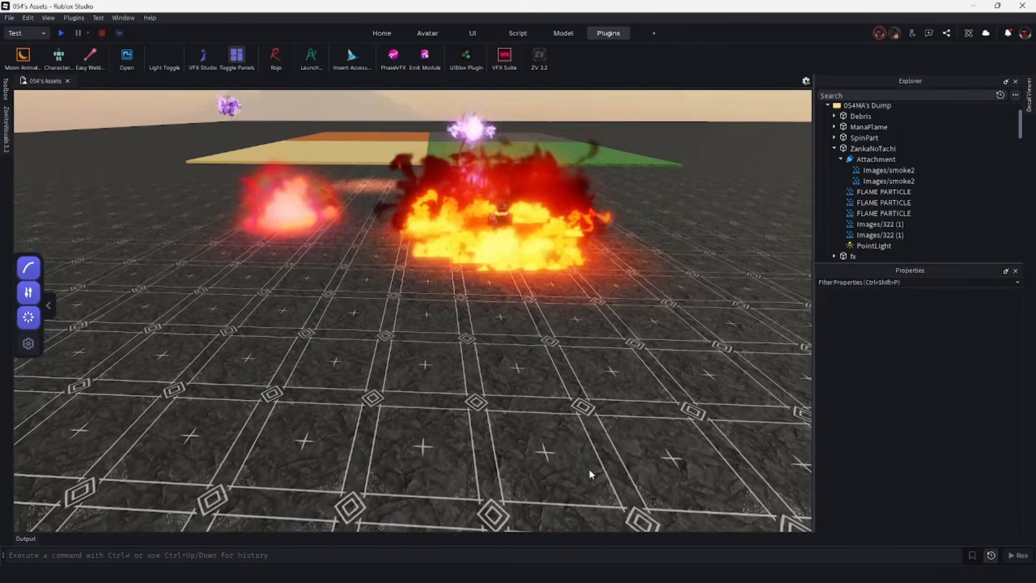
key(e)
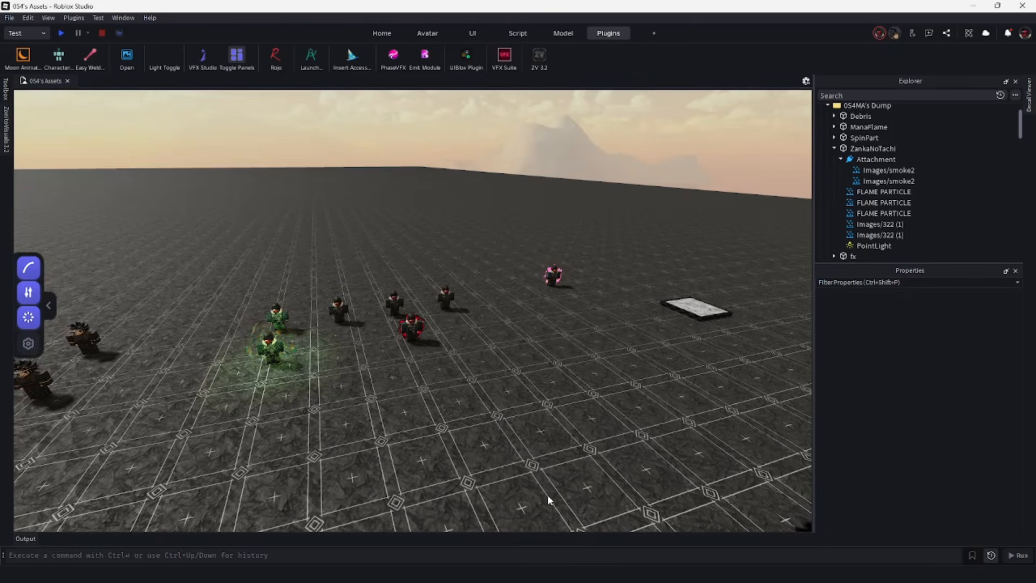
Switch to OBS, toggle the mute of the Mic/Aux audio source and return to Roblox Studio.
mouse_move(574, 582)
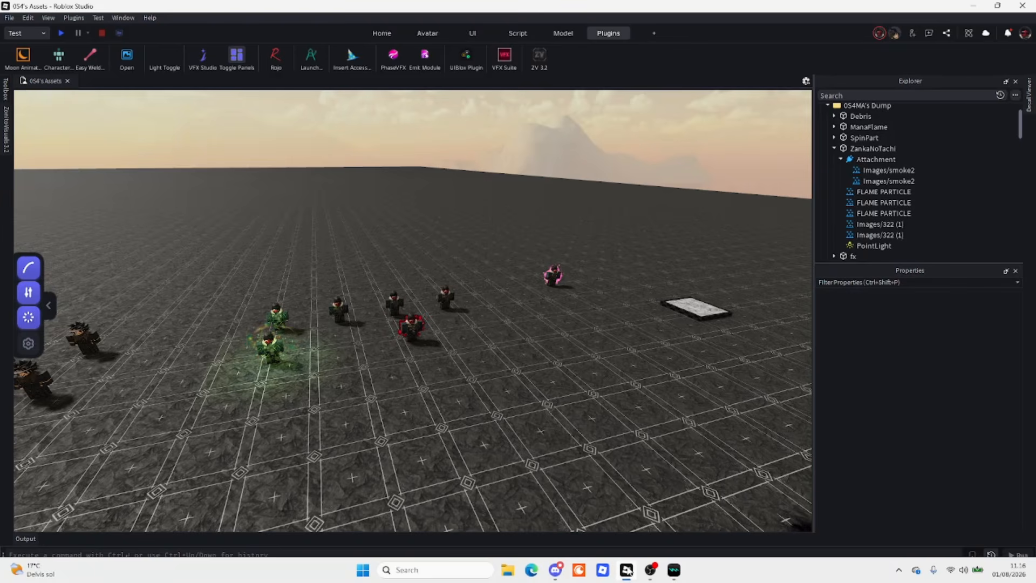
click(650, 571)
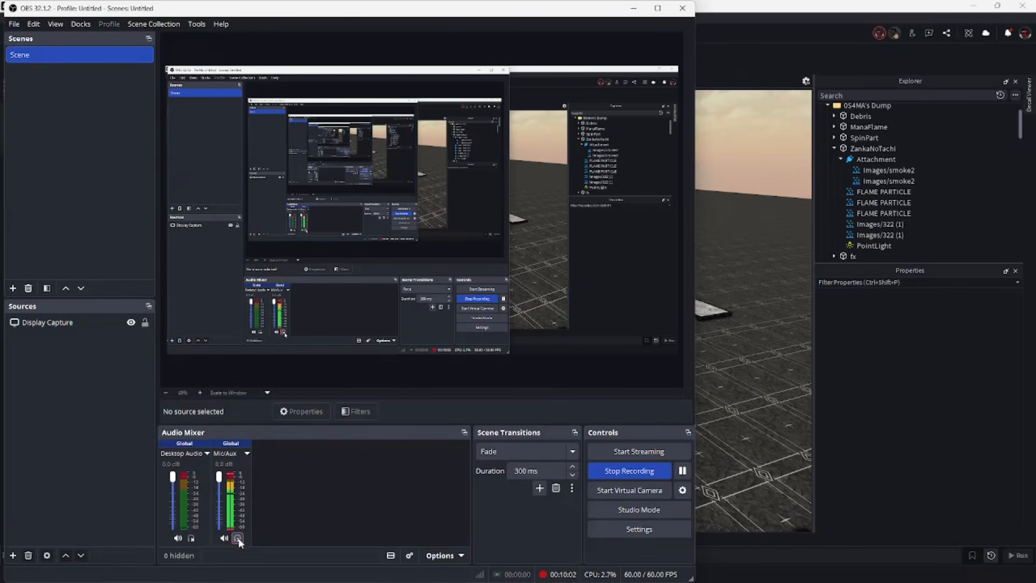
click(224, 538)
click(632, 9)
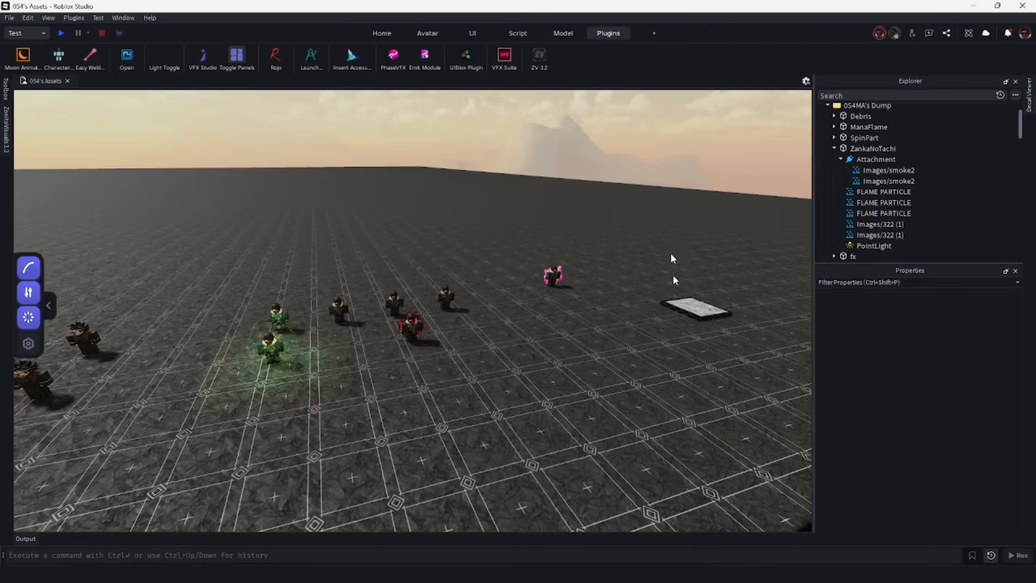
right_drag(564, 400, 550, 397)
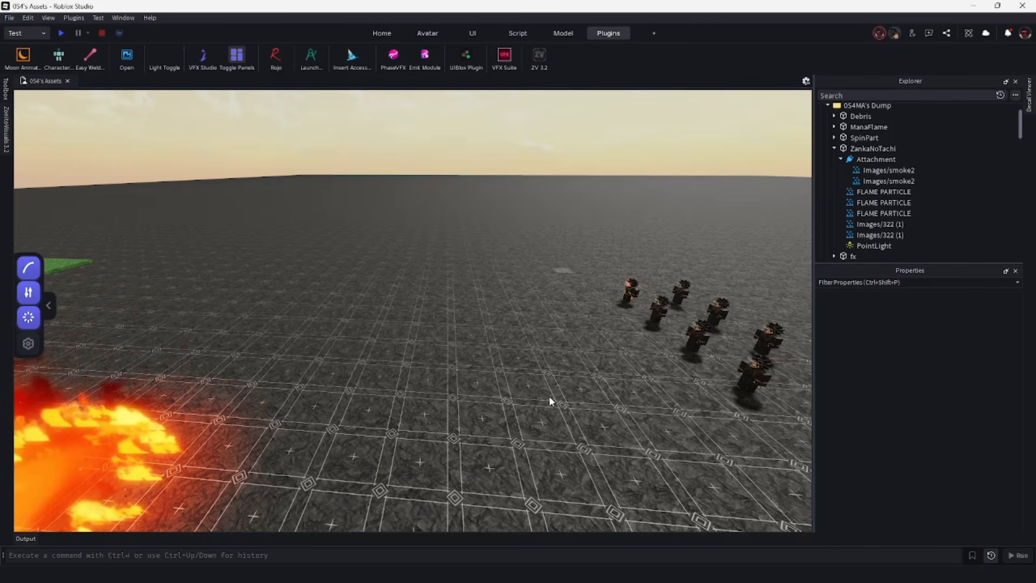
right_drag(545, 395, 502, 425)
key(w)
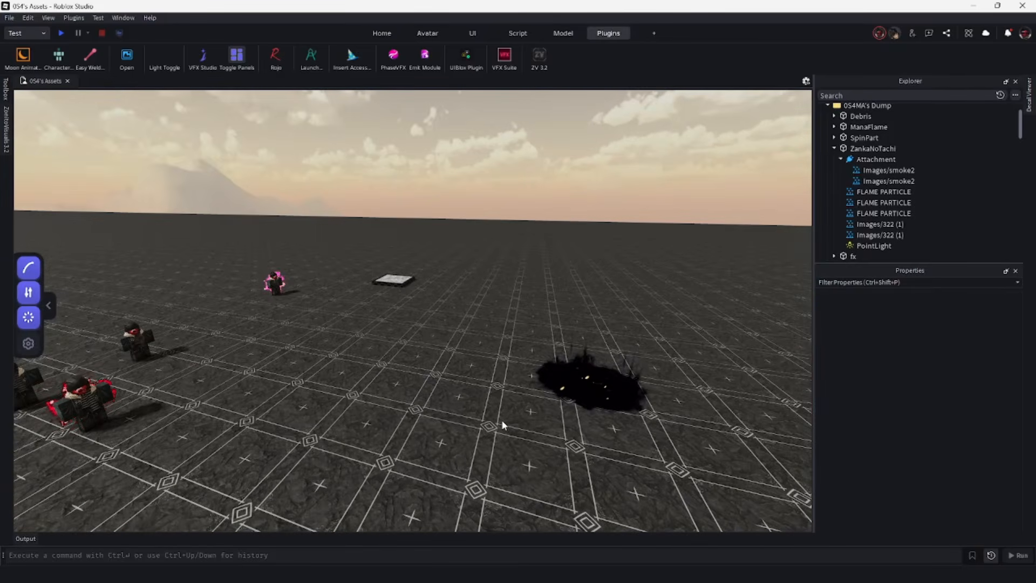